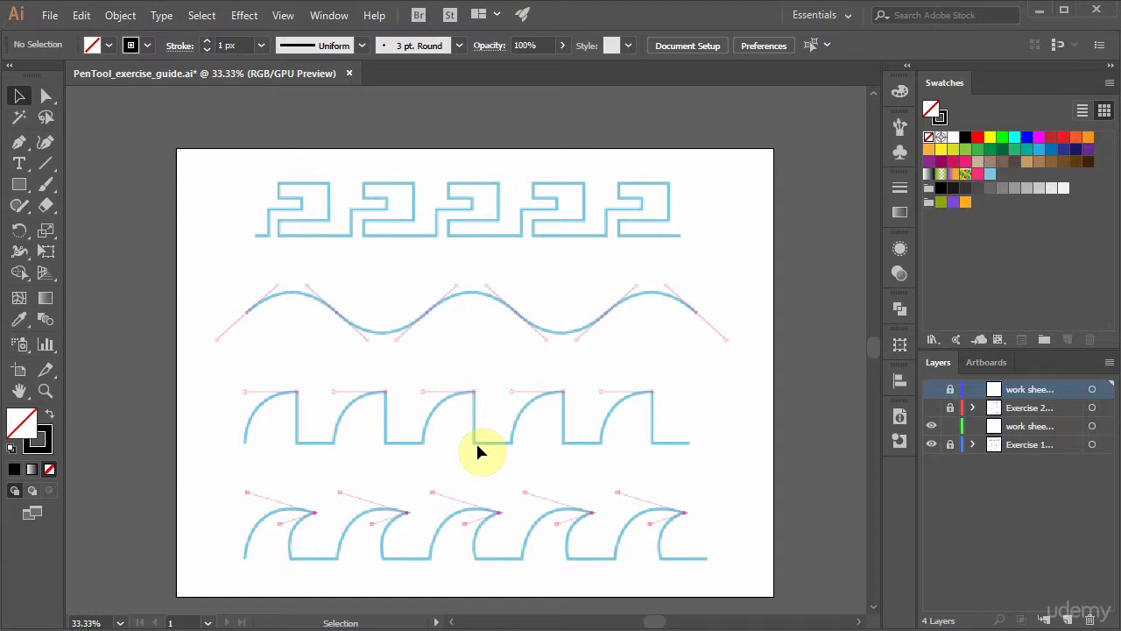
- Make the unlocked work sheet layer active and set up the Pen tool with a 5 px stroke
{"action": "left_click", "coordinate": [1032, 427]}
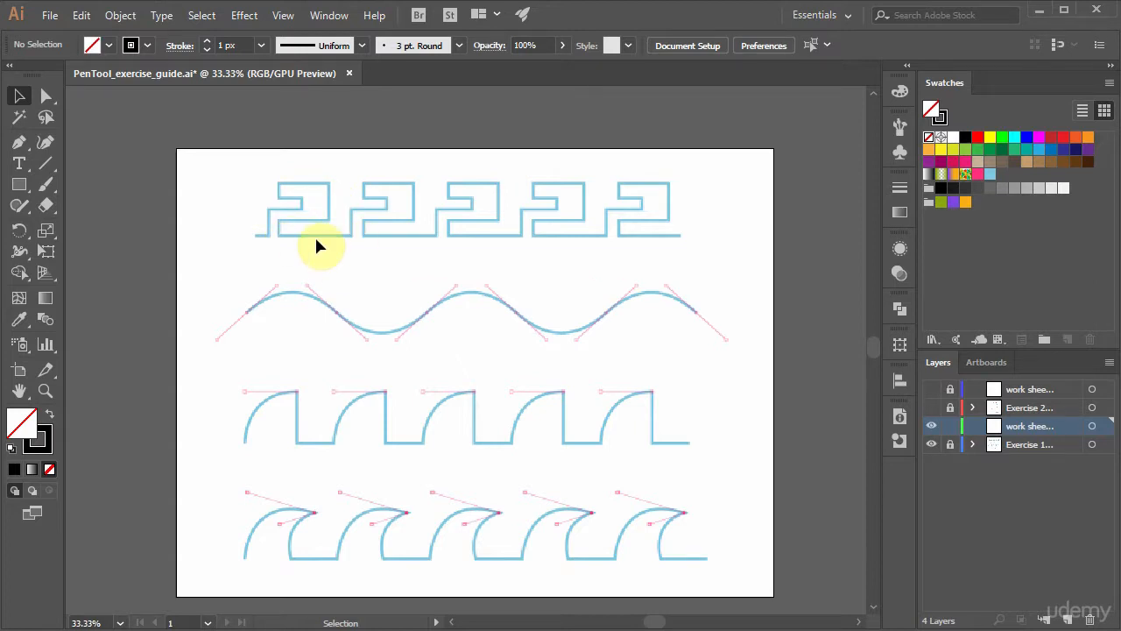
{"action": "key", "text": "ctrl+space"}
{"action": "left_click_drag", "start_coordinate": [231, 160], "coordinate": [378, 257]}
{"action": "left_click", "coordinate": [21, 144]}
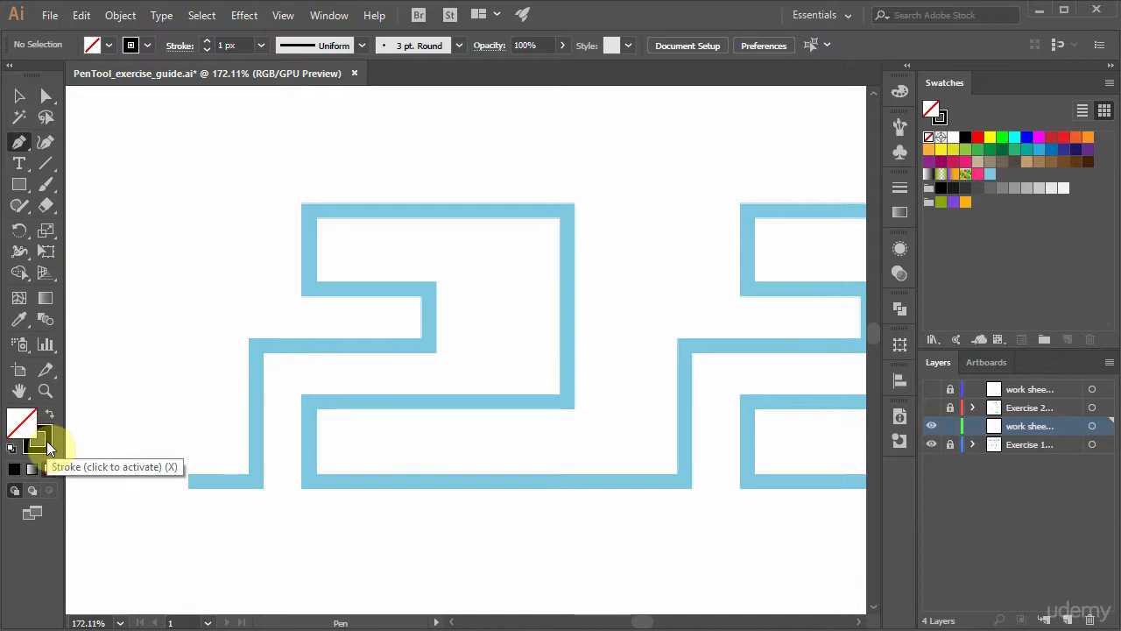
{"action": "left_click", "coordinate": [238, 45]}
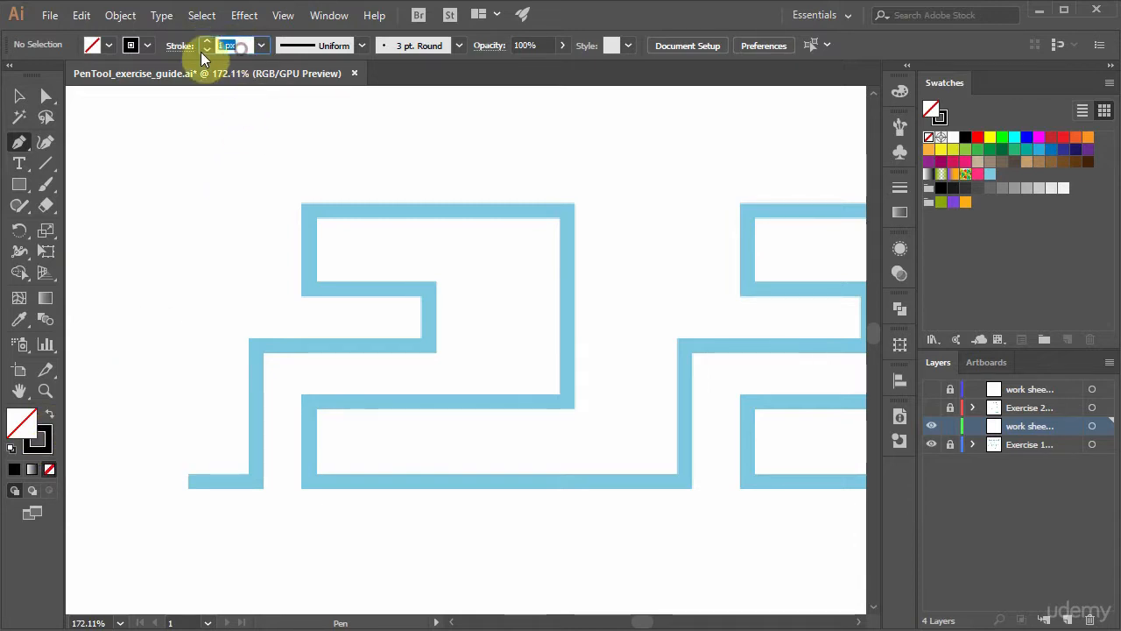
{"action": "type", "text": "5"}
{"action": "key", "text": "Return"}
- Trace the first Greek key motif with straight, constrained segments from its lower starting end to its upper inner corner
{"action": "left_click", "coordinate": [193, 482]}
{"action": "left_click", "coordinate": [239, 482]}
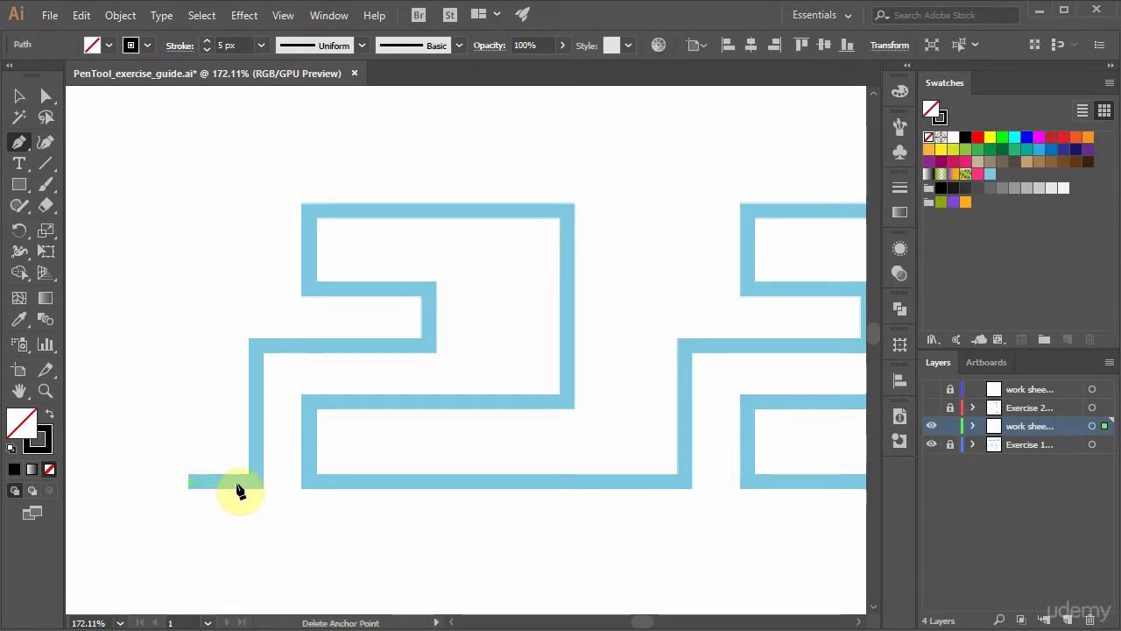
{"action": "left_click", "coordinate": [254, 482], "text": "shift"}
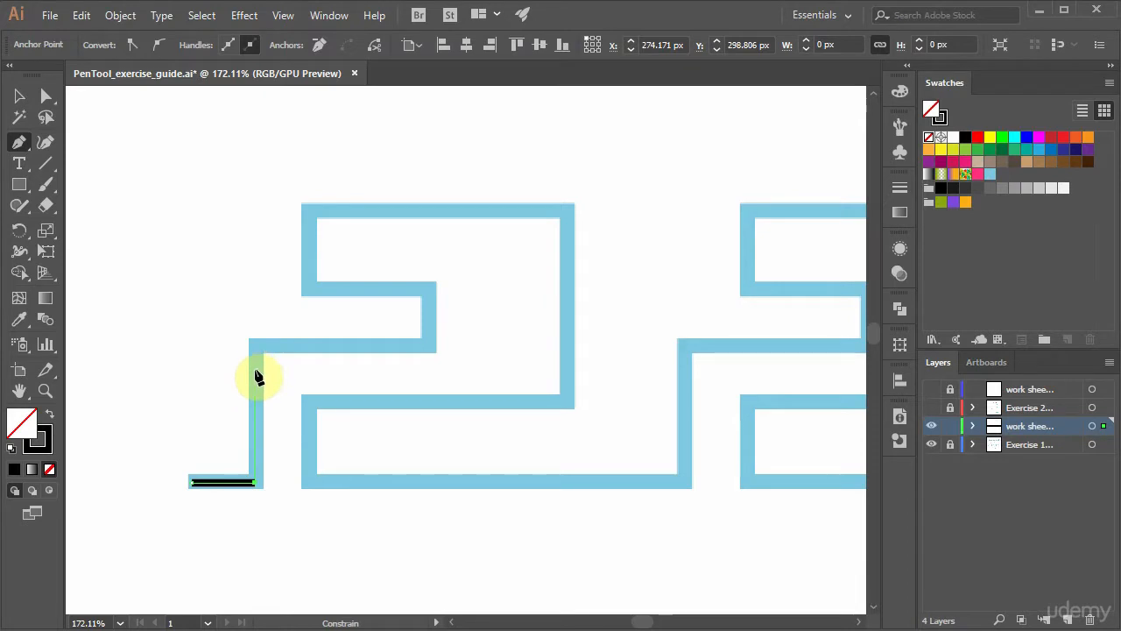
{"action": "left_click", "coordinate": [258, 347], "text": "shift"}
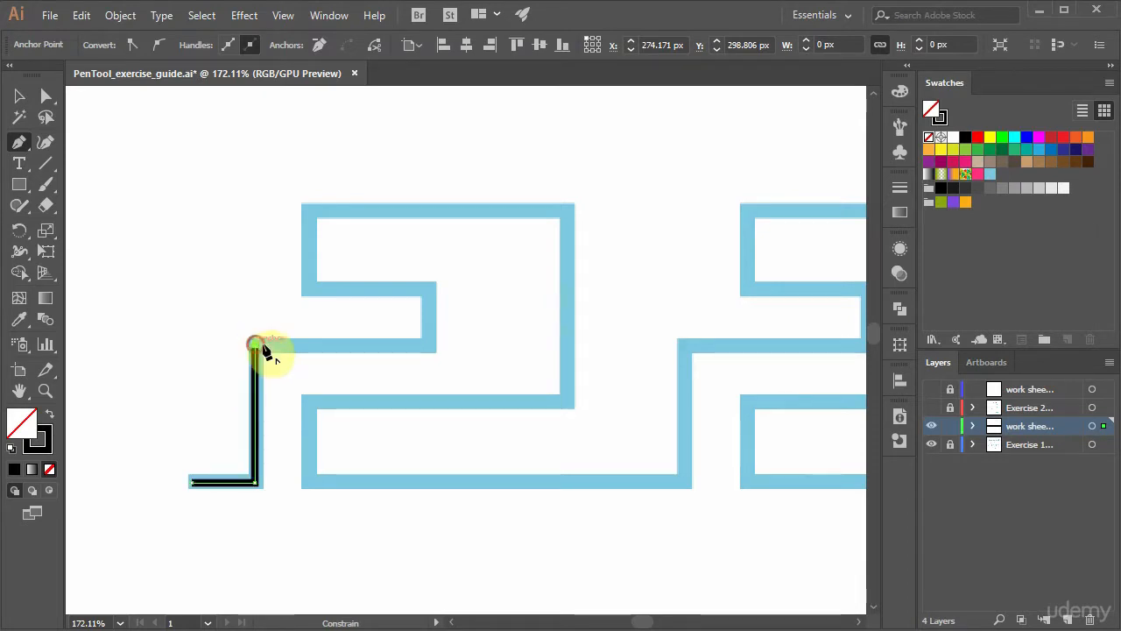
{"action": "left_click", "coordinate": [429, 345], "text": "shift"}
{"action": "left_click", "coordinate": [429, 289], "text": "shift"}
{"action": "left_click", "coordinate": [307, 290], "text": "shift"}
{"action": "left_click", "coordinate": [307, 213], "text": "shift"}
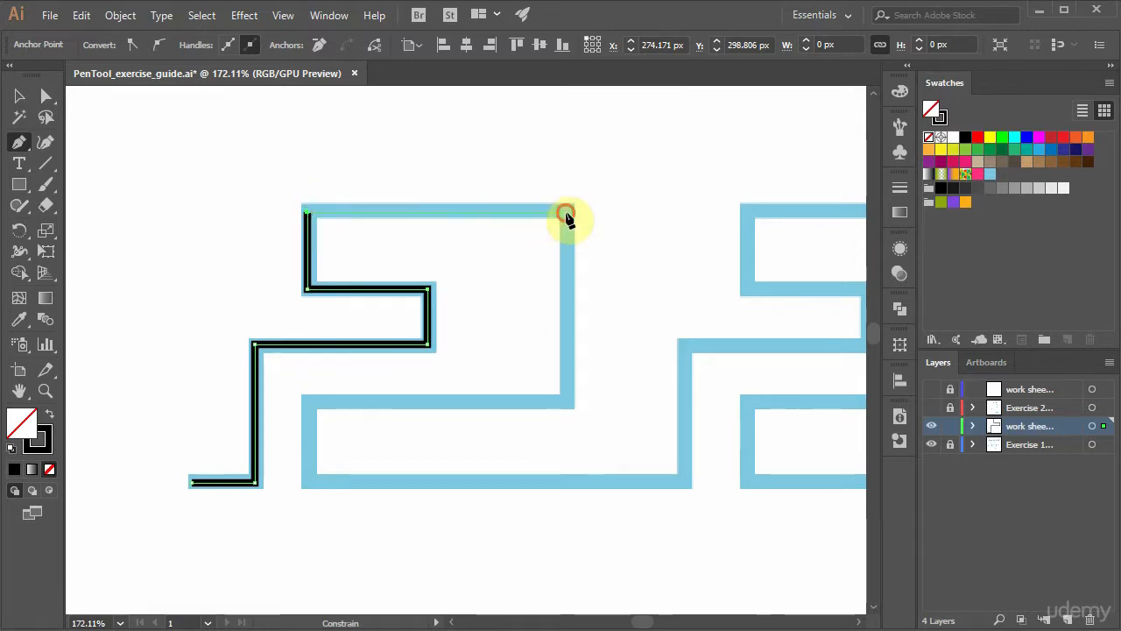
- Continue the straight-segment path around the rest of the first key motif and up to the start of the second
{"action": "left_click", "coordinate": [565, 212], "text": "shift"}
{"action": "left_click", "coordinate": [566, 399], "text": "shift"}
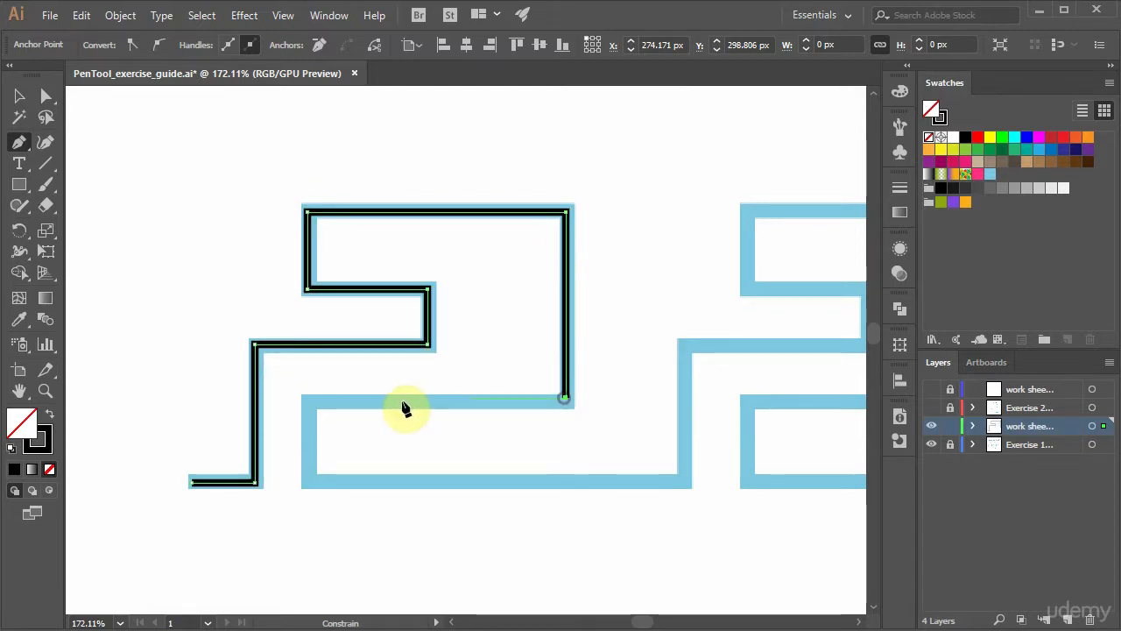
{"action": "left_click", "coordinate": [307, 399], "text": "shift"}
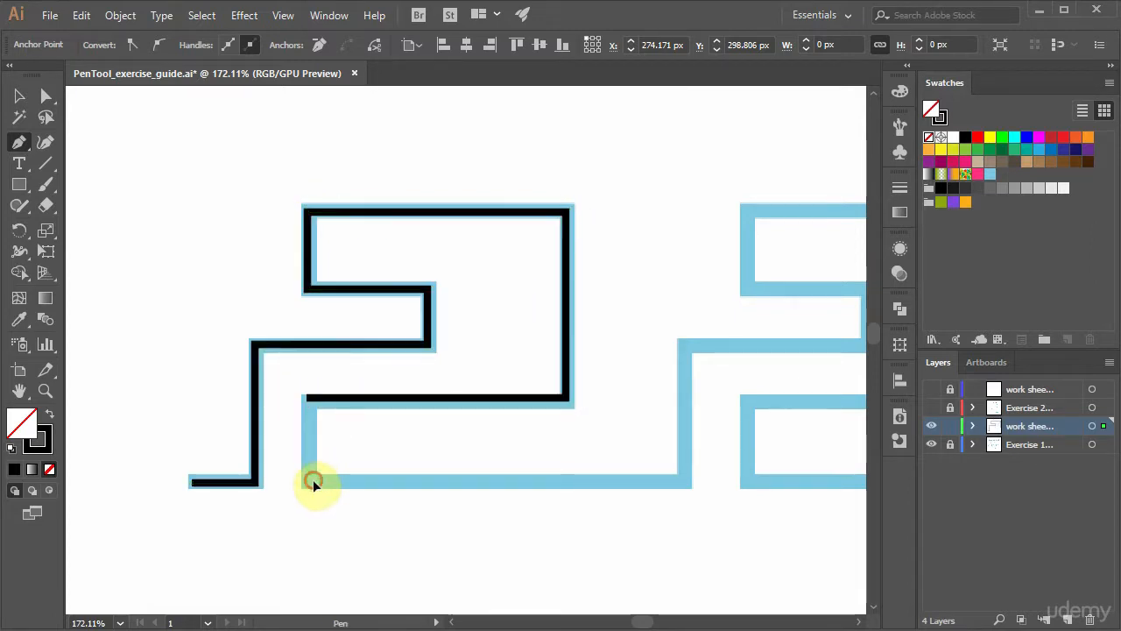
{"action": "left_click", "coordinate": [681, 480], "text": "shift"}
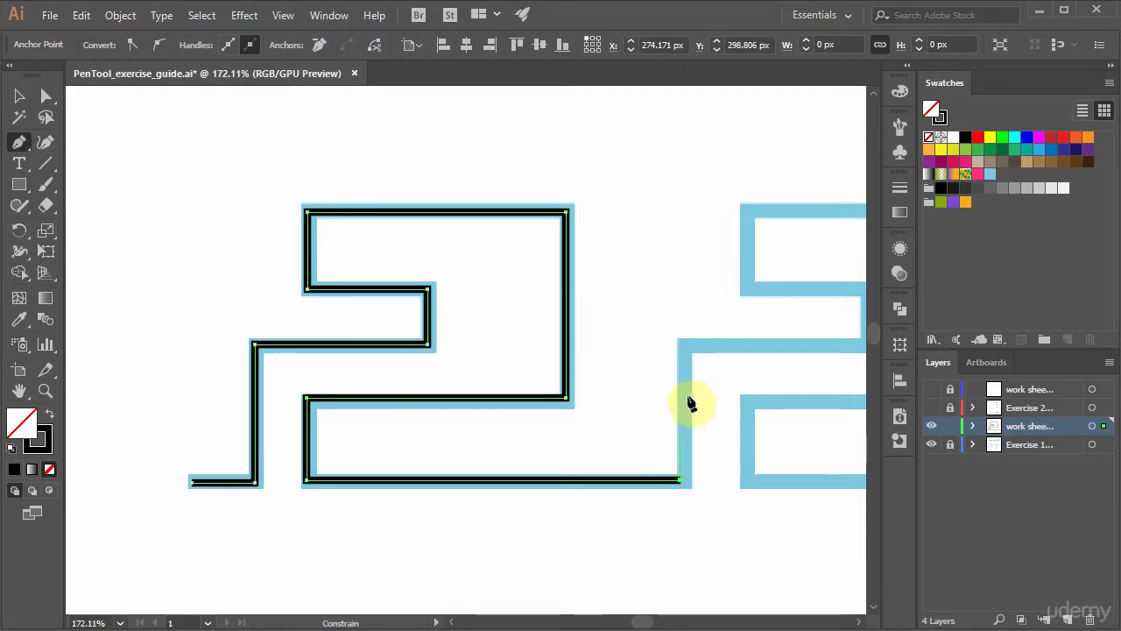
{"action": "left_click", "coordinate": [681, 346], "text": "shift"}
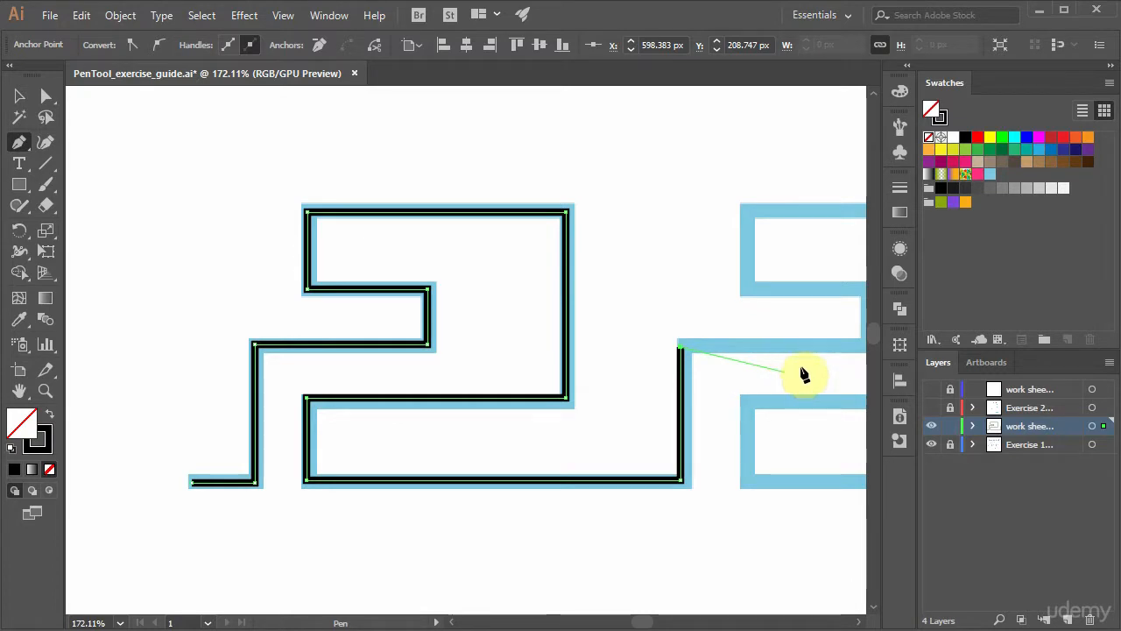
- Extend the path through the inner hook of the second key motif to its upper corner and end it as an open path
{"action": "key", "text": "space"}
{"action": "left_click_drag", "start_coordinate": [816, 372], "coordinate": [523, 384]}
{"action": "left_click", "coordinate": [533, 359], "text": "shift"}
{"action": "left_click", "coordinate": [534, 305], "text": "shift"}
{"action": "left_click", "coordinate": [416, 307]}
{"action": "left_click", "coordinate": [416, 225]}
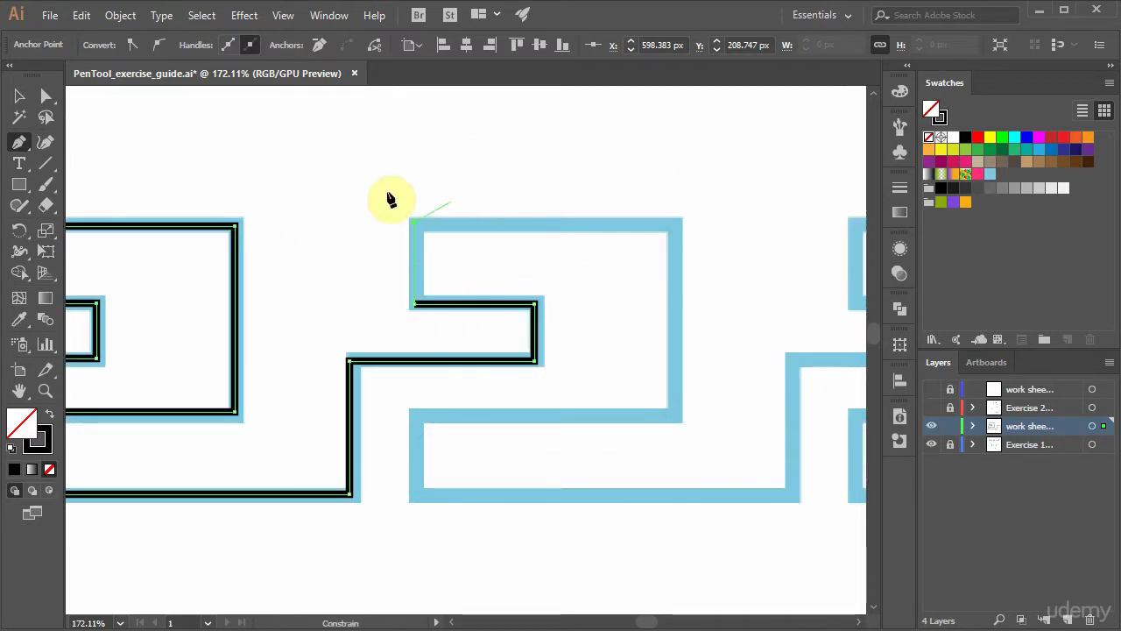
{"action": "left_click", "coordinate": [359, 201], "text": "ctrl"}
- Trace the wave guide's first crest and trough with three smooth anchors, matching their handles to the guides, and end the open path
{"action": "left_click", "coordinate": [363, 400], "text": "ctrl+alt"}
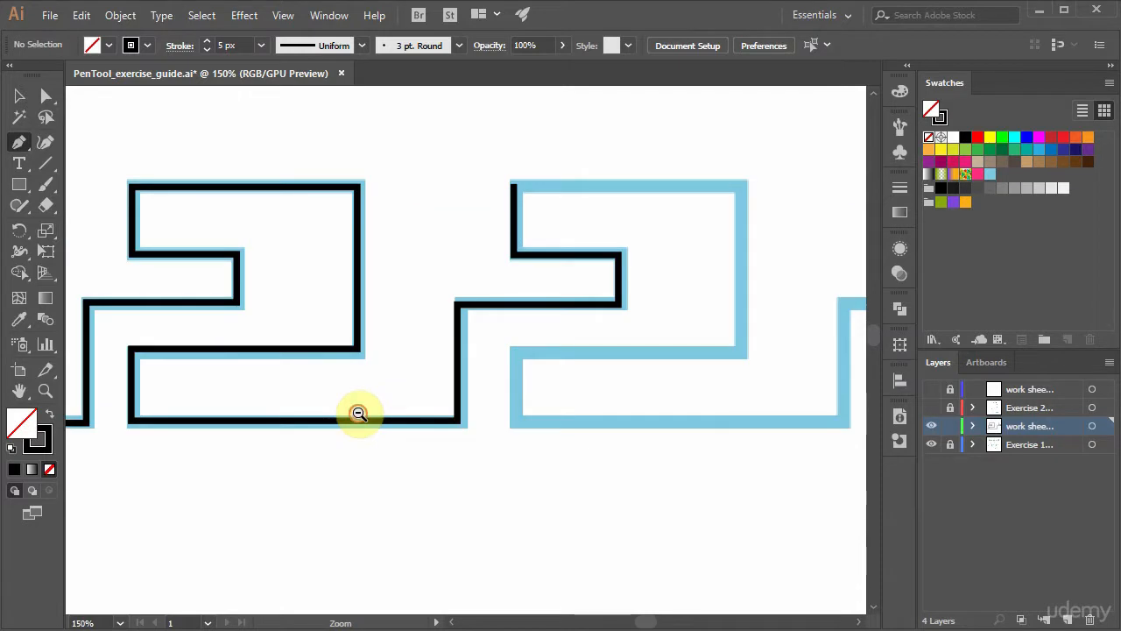
{"action": "left_click", "coordinate": [358, 414], "text": "ctrl+alt"}
{"action": "left_click_drag", "start_coordinate": [503, 430], "coordinate": [493, 334]}
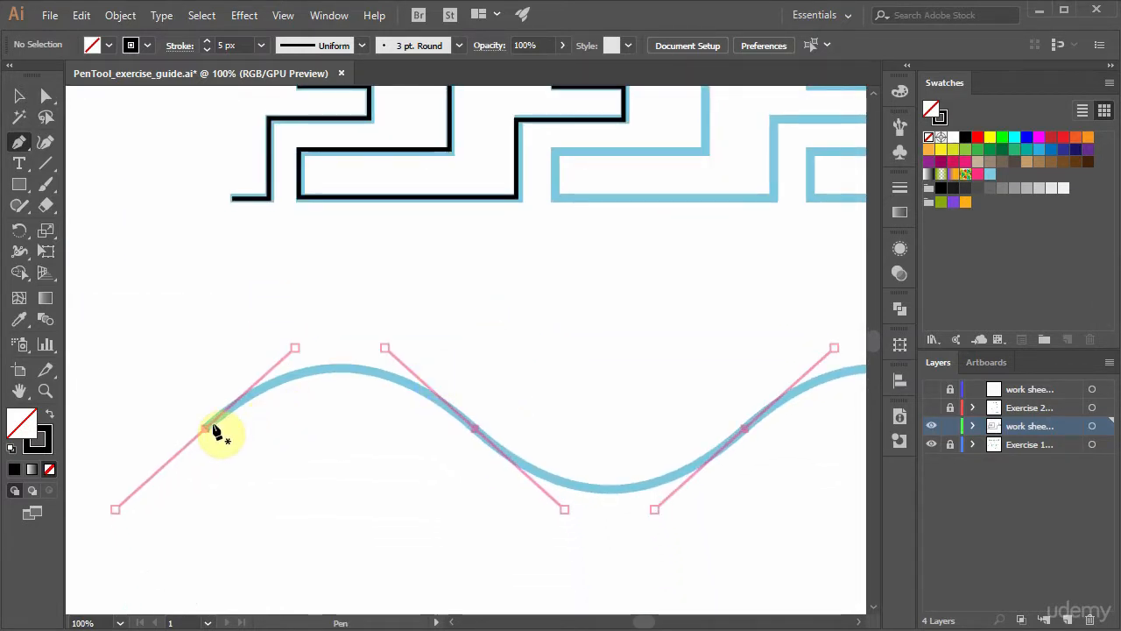
{"action": "left_click_drag", "start_coordinate": [203, 429], "coordinate": [293, 351]}
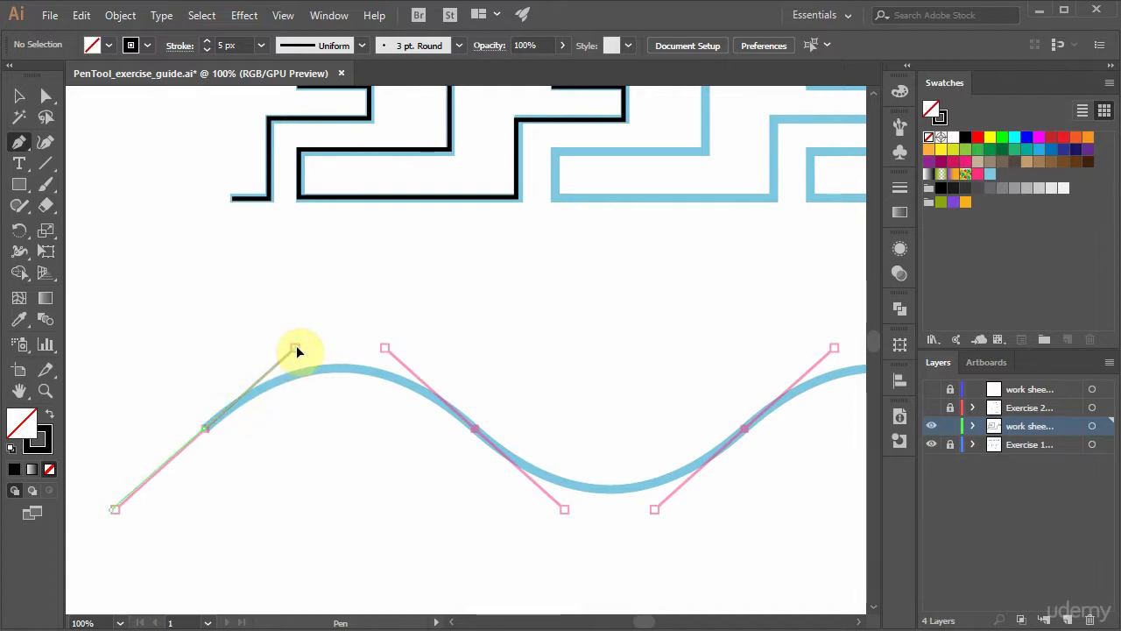
{"action": "left_click_drag", "start_coordinate": [296, 348], "coordinate": [296, 347]}
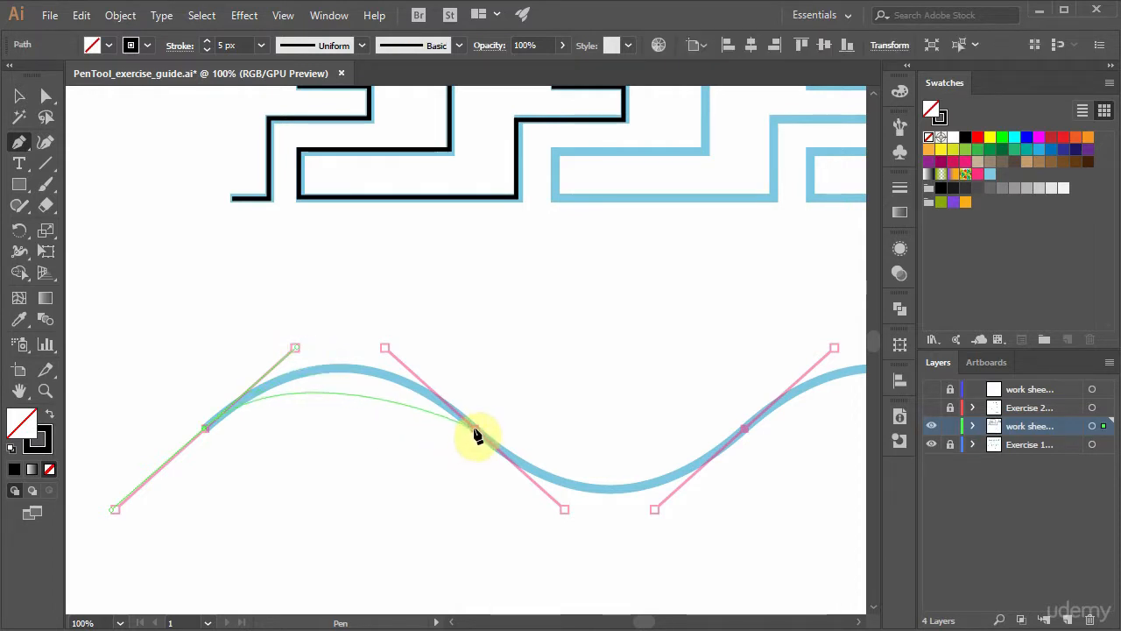
{"action": "left_click_drag", "start_coordinate": [492, 453], "coordinate": [565, 512]}
{"action": "left_click_drag", "start_coordinate": [742, 430], "coordinate": [832, 348]}
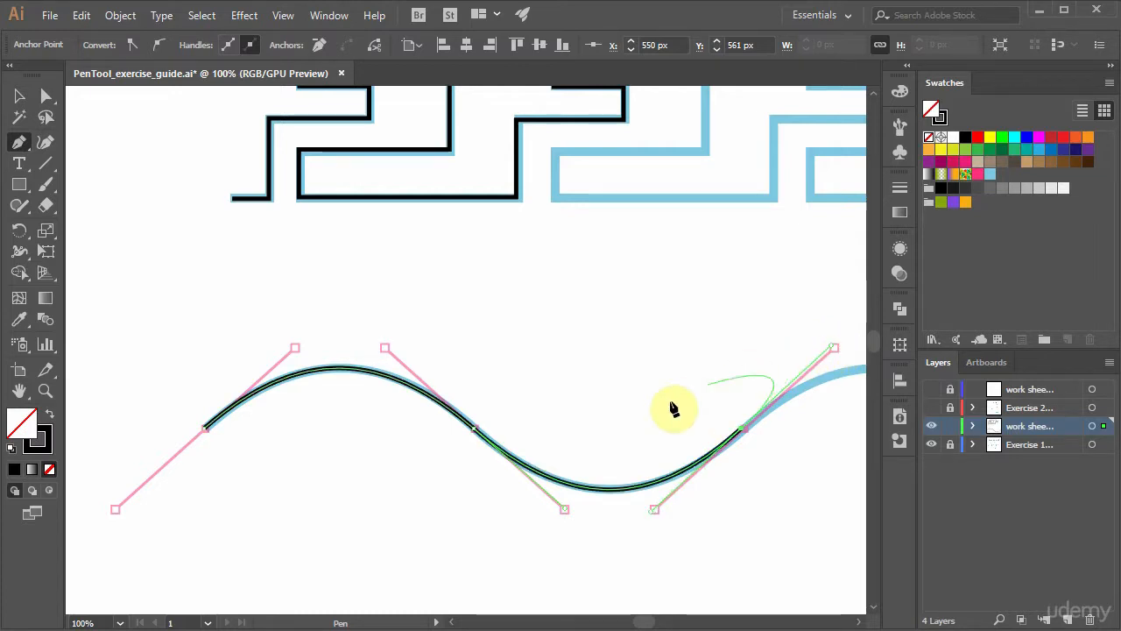
{"action": "left_click", "coordinate": [611, 412], "text": "ctrl"}
- Trace the third row's first motif: a curve to its top corner, converted to a corner point, and straight vertical and base segments
{"action": "key", "text": "ctrl+alt+space"}
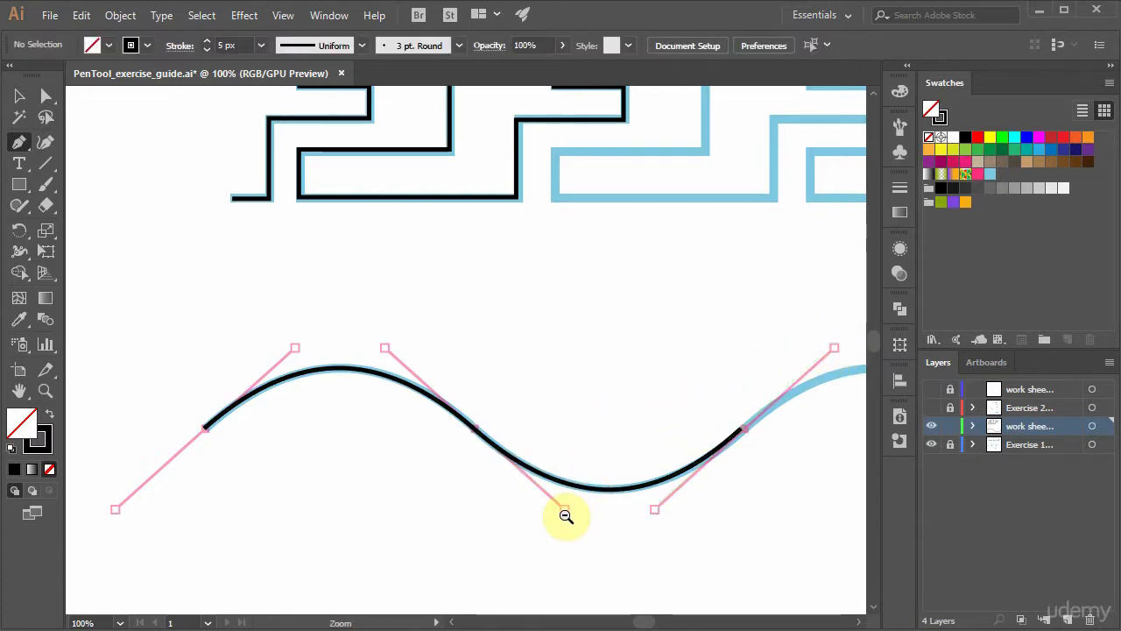
{"action": "left_click", "coordinate": [565, 516]}
{"action": "left_click_drag", "start_coordinate": [518, 393], "coordinate": [543, 453]}
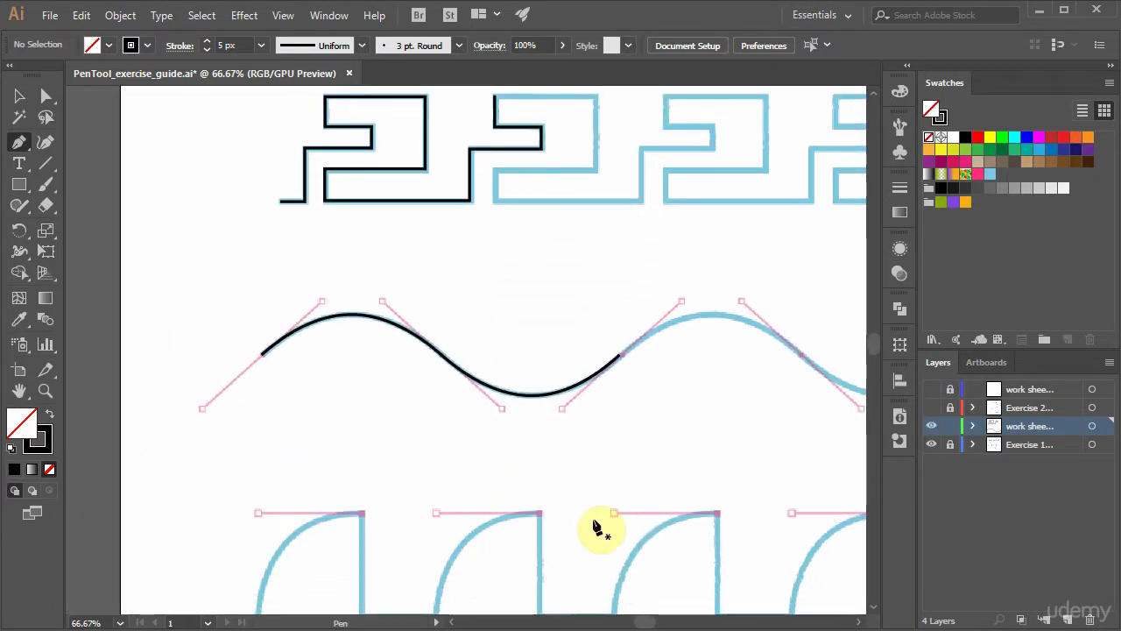
{"action": "left_click_drag", "start_coordinate": [576, 540], "coordinate": [599, 405]}
{"action": "left_click", "coordinate": [412, 441], "text": "ctrl"}
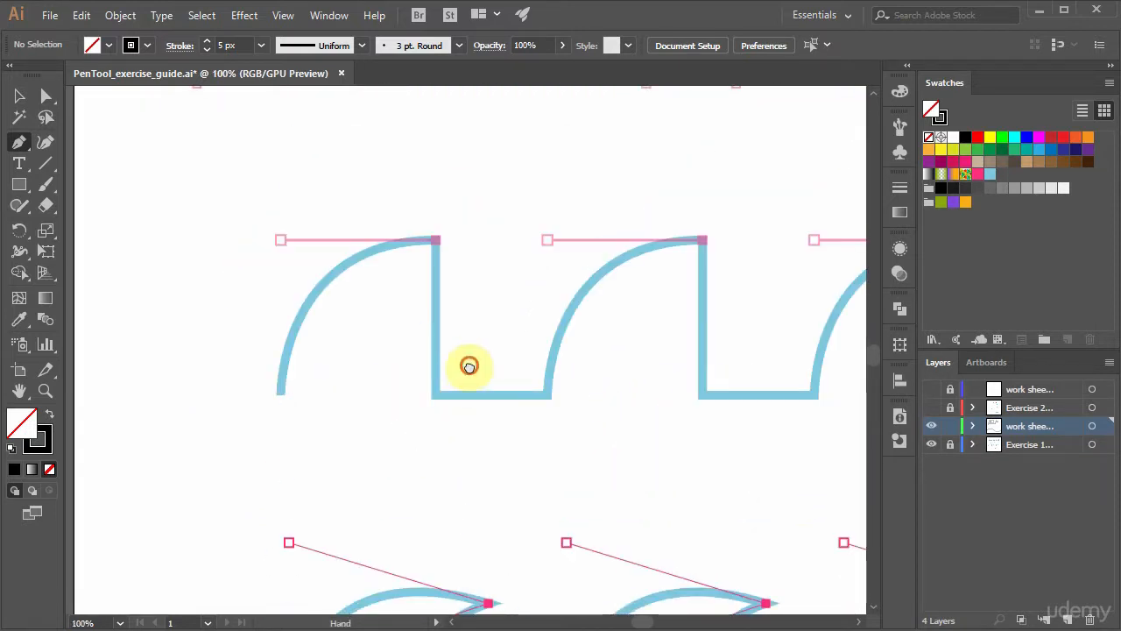
{"action": "left_click_drag", "start_coordinate": [469, 366], "coordinate": [456, 429]}
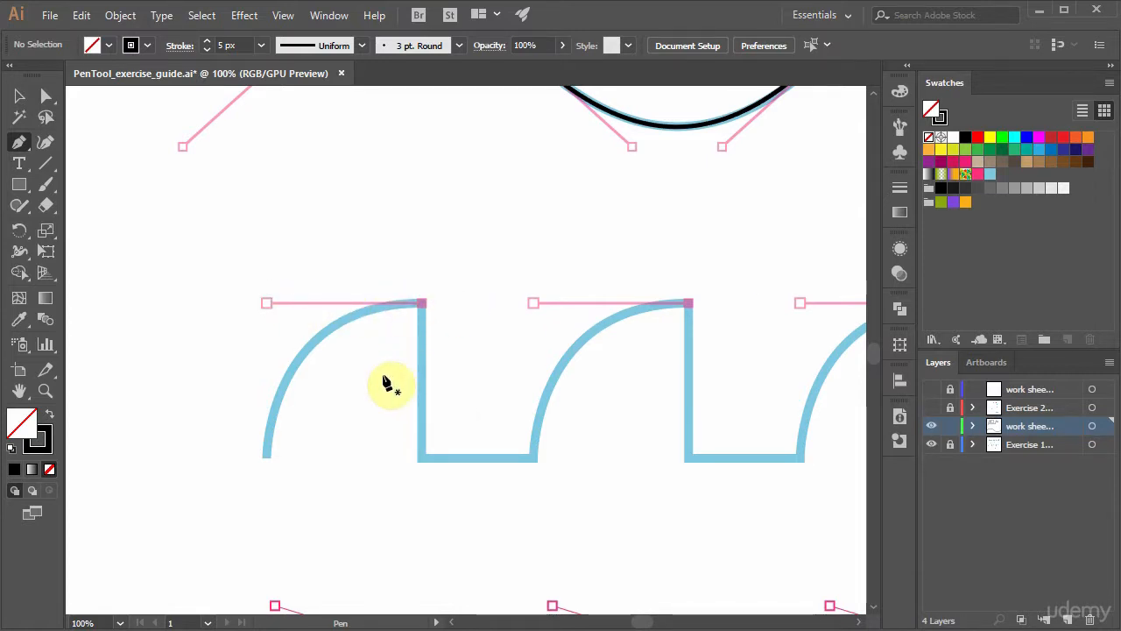
{"action": "left_click", "coordinate": [266, 457]}
{"action": "left_click_drag", "start_coordinate": [420, 303], "coordinate": [567, 304]}
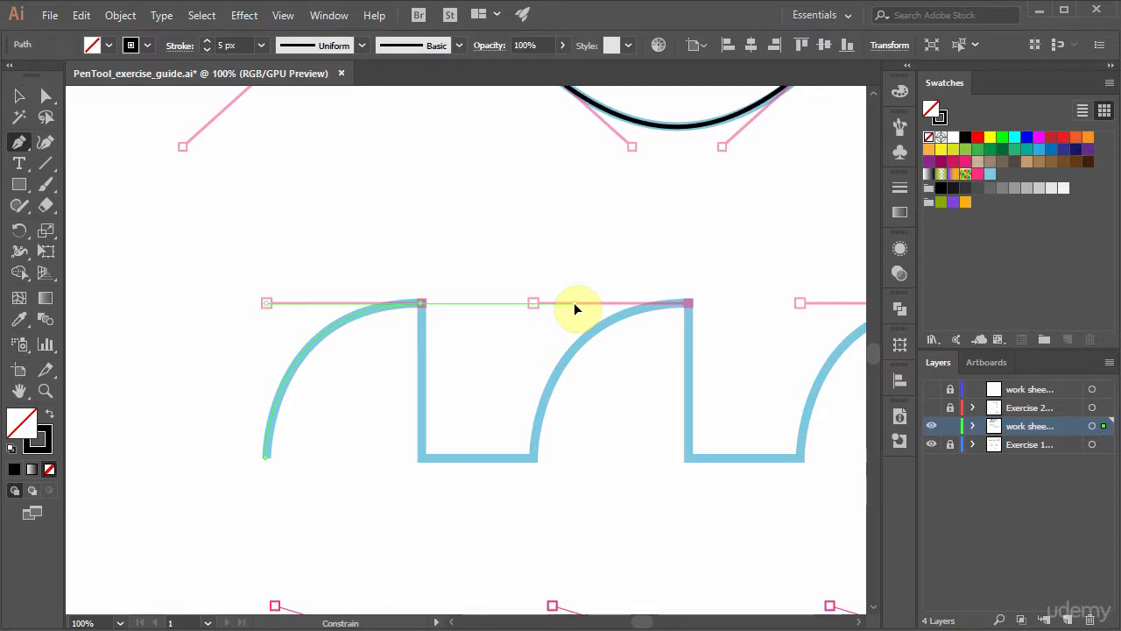
{"action": "left_click_drag", "start_coordinate": [574, 302], "coordinate": [574, 305]}
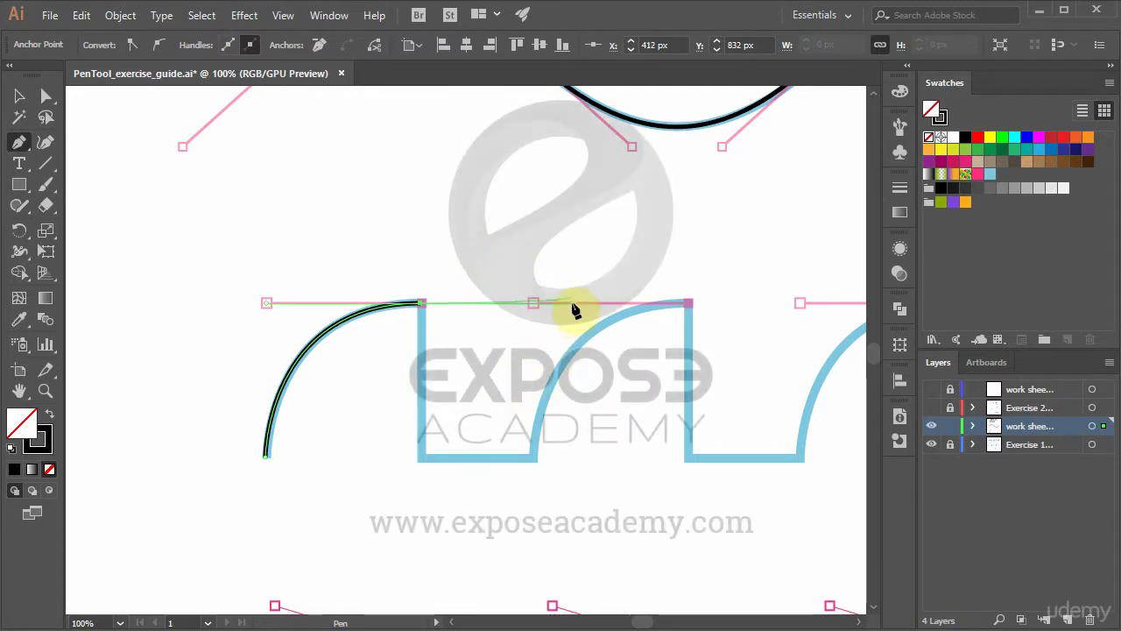
{"action": "left_click", "coordinate": [421, 304]}
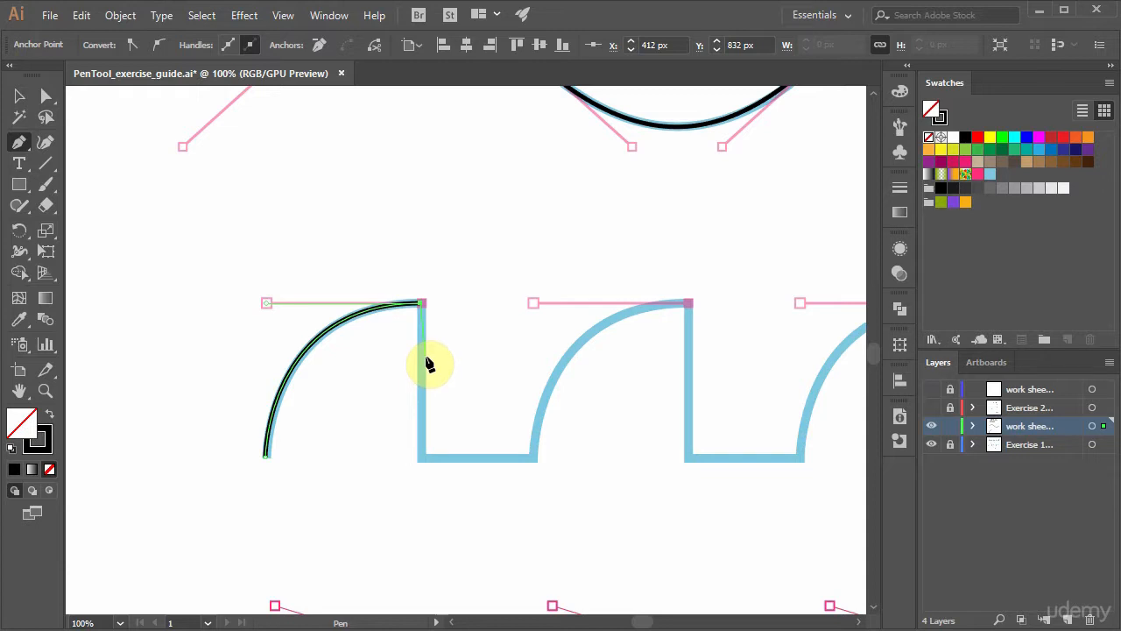
{"action": "left_click", "coordinate": [422, 456], "text": "shift"}
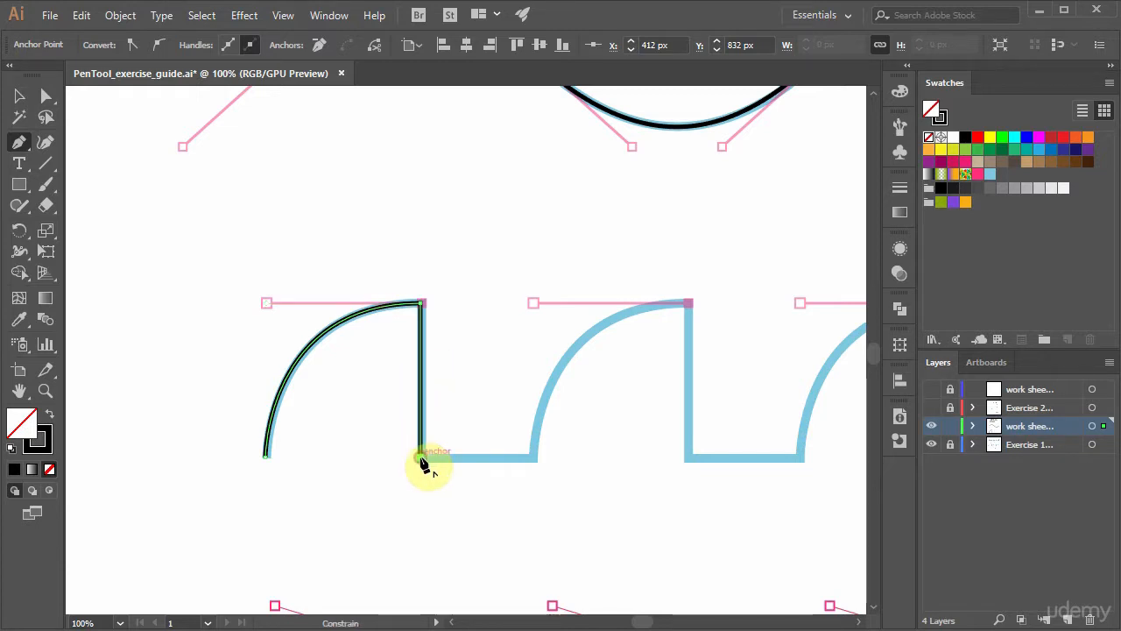
{"action": "left_click", "coordinate": [532, 456], "text": "shift"}
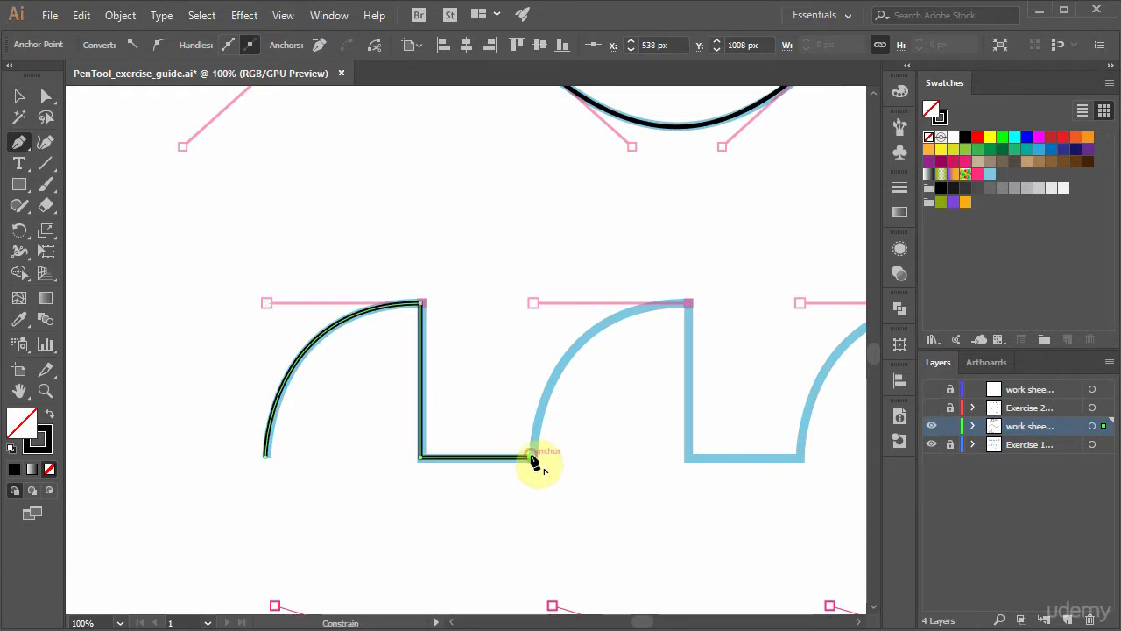
- Trace the third row's second motif with the same curve, corner point and straight segments, and end the open path
{"action": "left_click_drag", "start_coordinate": [689, 303], "coordinate": [848, 303]}
{"action": "left_click", "coordinate": [692, 305]}
{"action": "left_click", "coordinate": [688, 457], "text": "shift"}
{"action": "left_click", "coordinate": [602, 491], "text": "ctrl"}
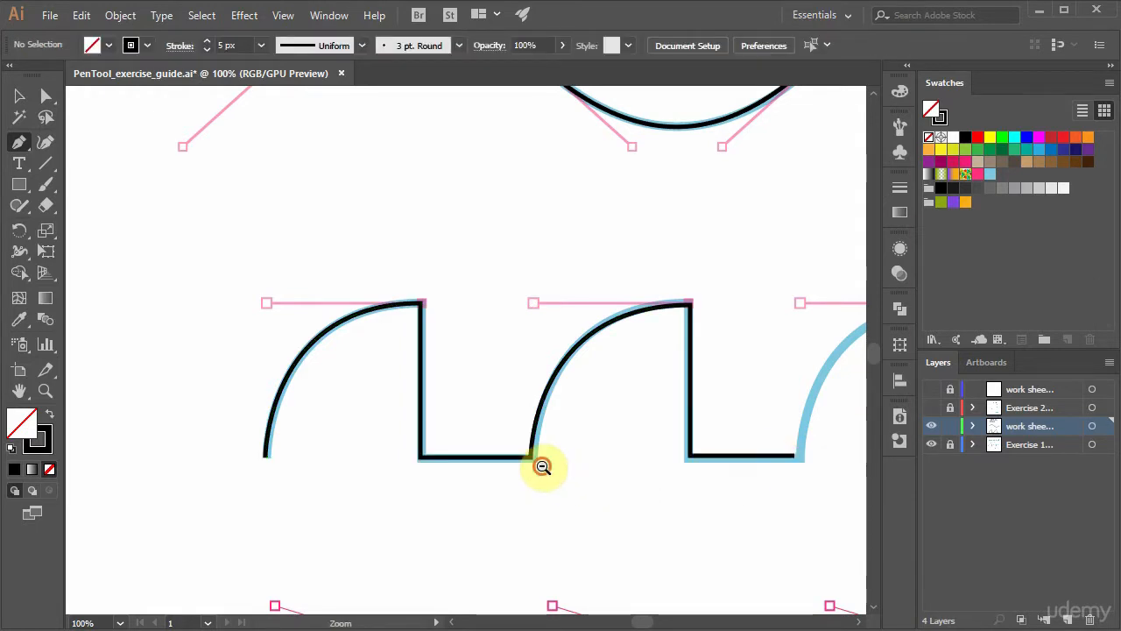
- Trace the bottom row's first hooked wave, redirecting the outgoing handle at the tip along the lower guide, and add its straight base
{"action": "left_click", "coordinate": [542, 466], "text": "ctrl+alt"}
{"action": "scroll", "coordinate": [420, 408], "scroll_direction": "down", "scroll_amount": 2}
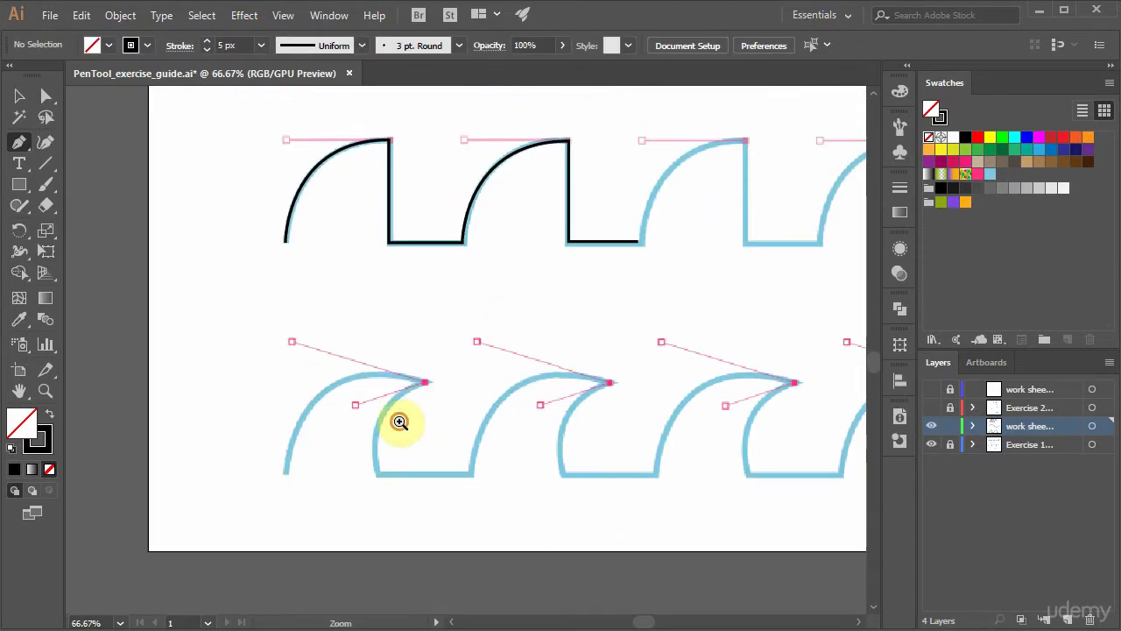
{"action": "left_click", "coordinate": [399, 424], "text": "ctrl"}
{"action": "left_click_drag", "start_coordinate": [509, 358], "coordinate": [431, 395]}
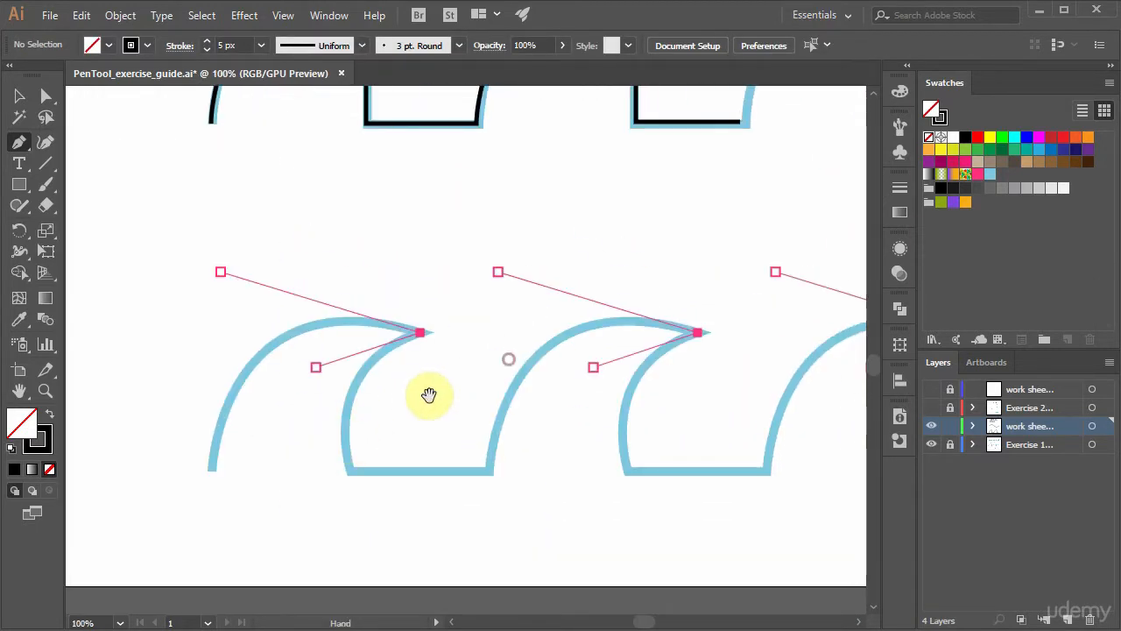
{"action": "left_click", "coordinate": [211, 468]}
{"action": "left_click_drag", "start_coordinate": [421, 338], "coordinate": [614, 396]}
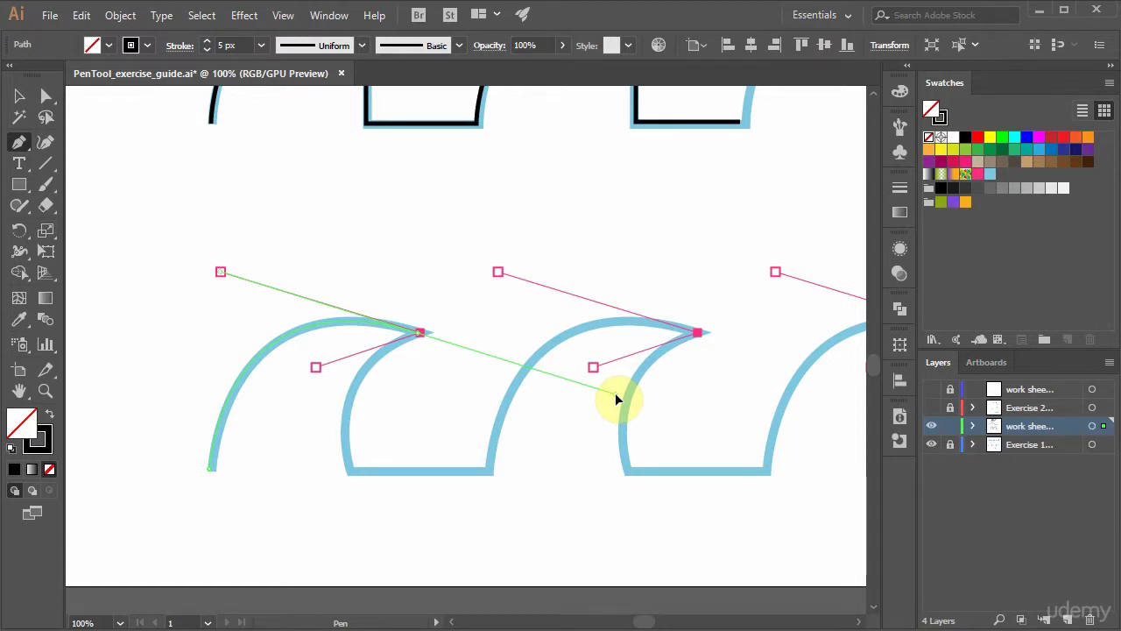
{"action": "left_click_drag", "start_coordinate": [616, 394], "coordinate": [314, 369]}
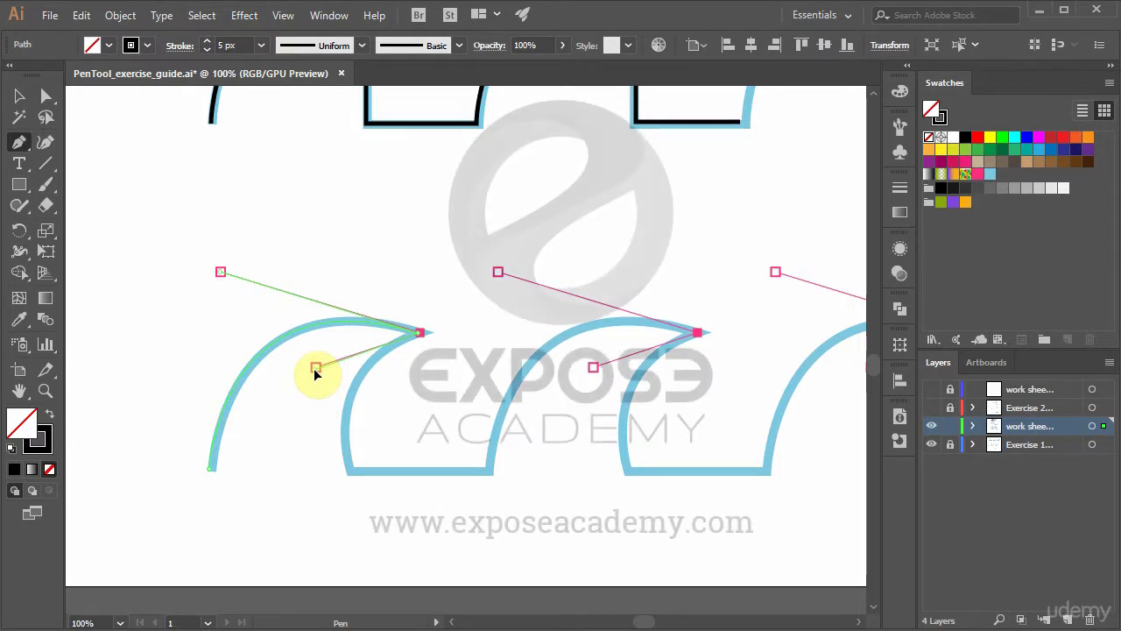
{"action": "left_click_drag", "start_coordinate": [315, 372], "coordinate": [314, 371]}
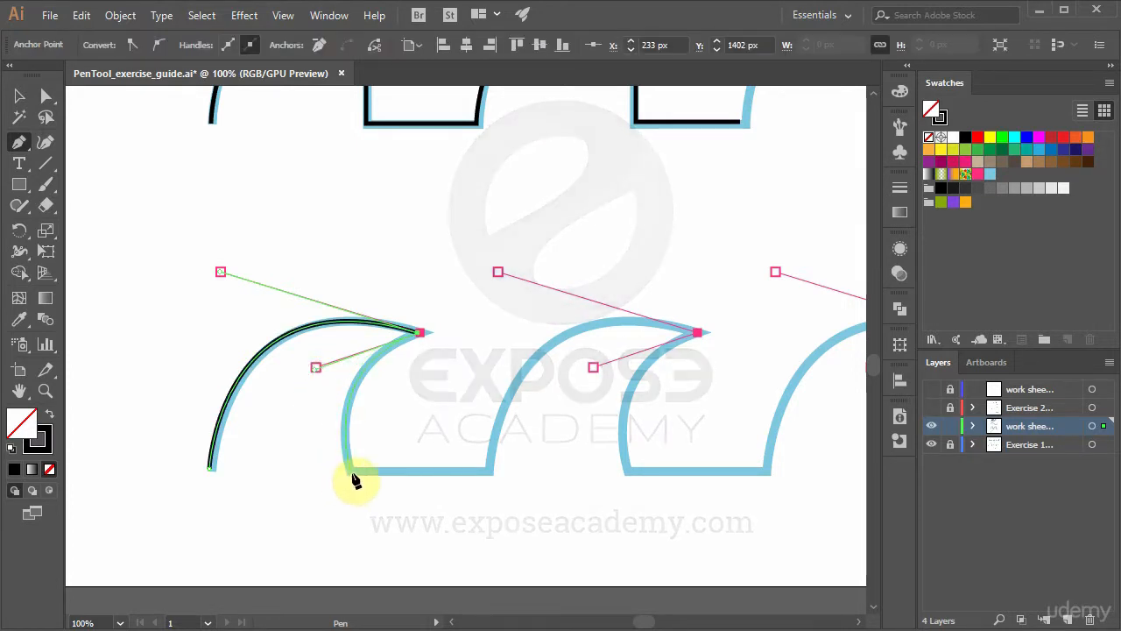
{"action": "left_click", "coordinate": [349, 470]}
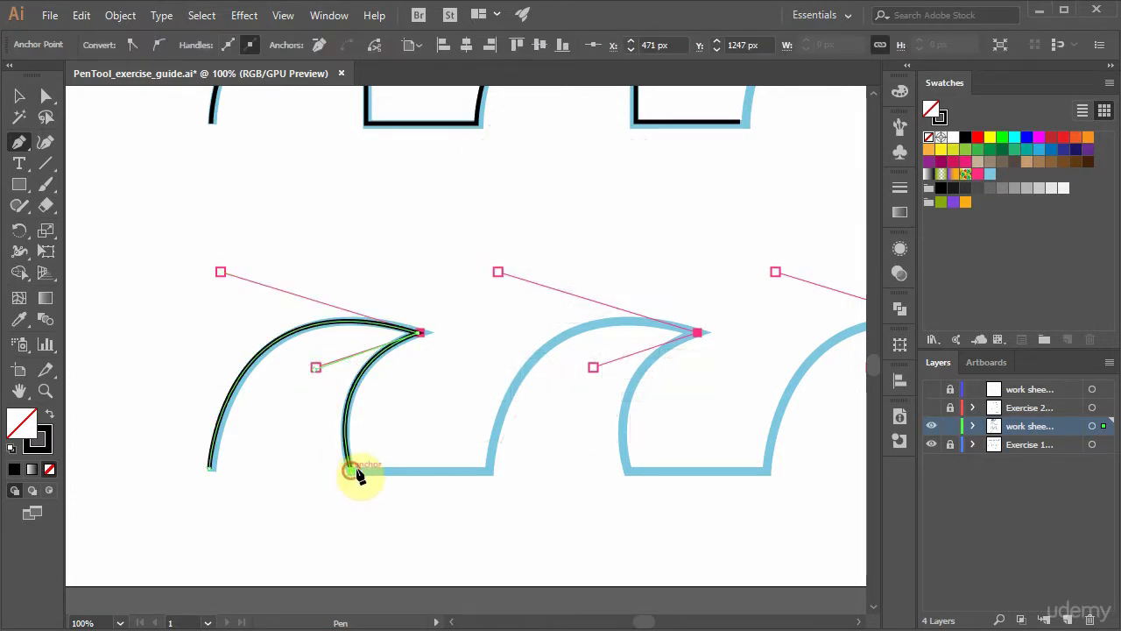
{"action": "left_click", "coordinate": [487, 471]}
- Trace the bottom row's second hooked wave with a redirected tip handle and straight base, and end the open path
{"action": "left_click_drag", "start_coordinate": [697, 333], "coordinate": [425, 367]}
{"action": "left_click", "coordinate": [457, 470]}
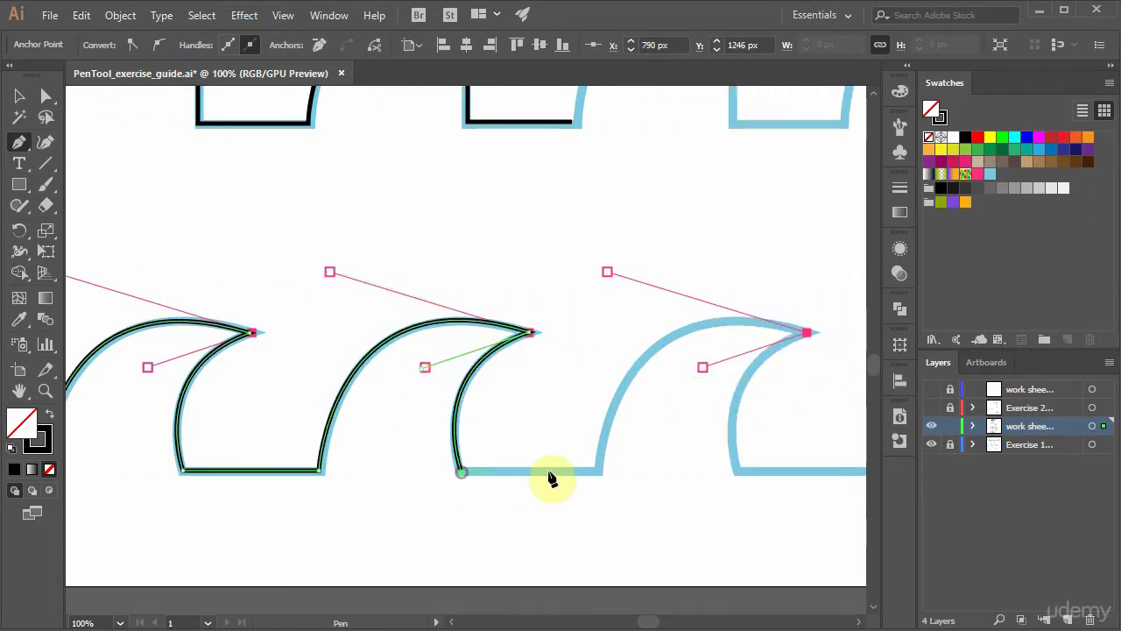
{"action": "left_click", "coordinate": [598, 472]}
{"action": "left_click", "coordinate": [574, 384], "text": "ctrl"}
{"action": "left_click", "coordinate": [508, 271], "text": "ctrl+alt"}
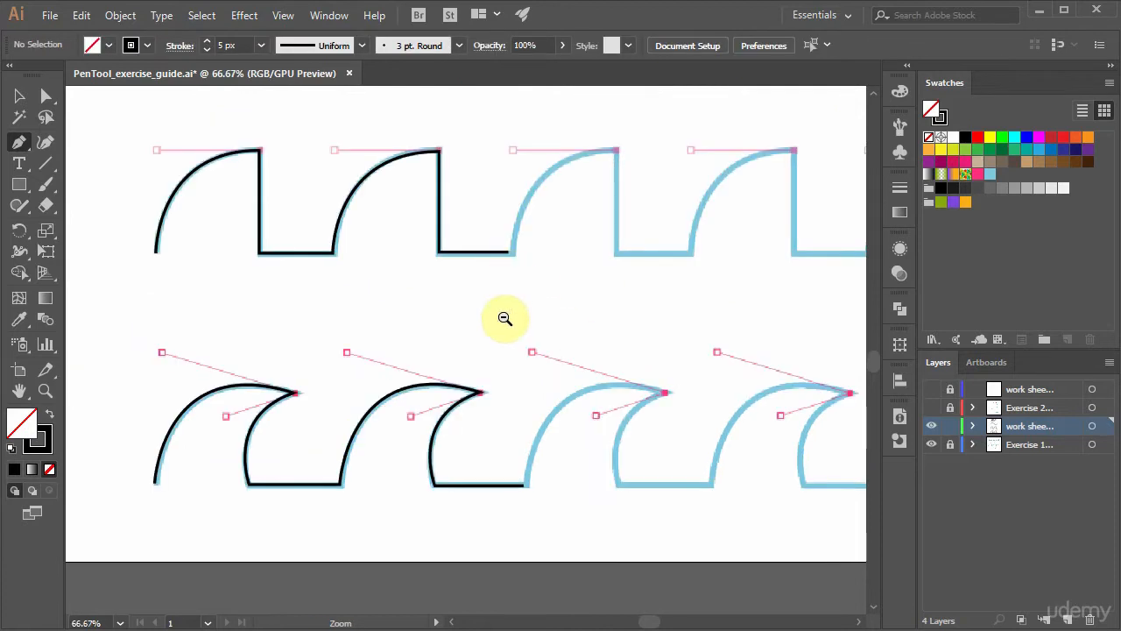
- Hide the Exercise 1 guide layer and the work sheet layer holding its traced rows
{"action": "left_click", "coordinate": [504, 317], "text": "ctrl+alt"}
{"action": "left_click_drag", "start_coordinate": [526, 309], "coordinate": [517, 441]}
{"action": "left_click", "coordinate": [471, 371], "text": "ctrl+alt"}
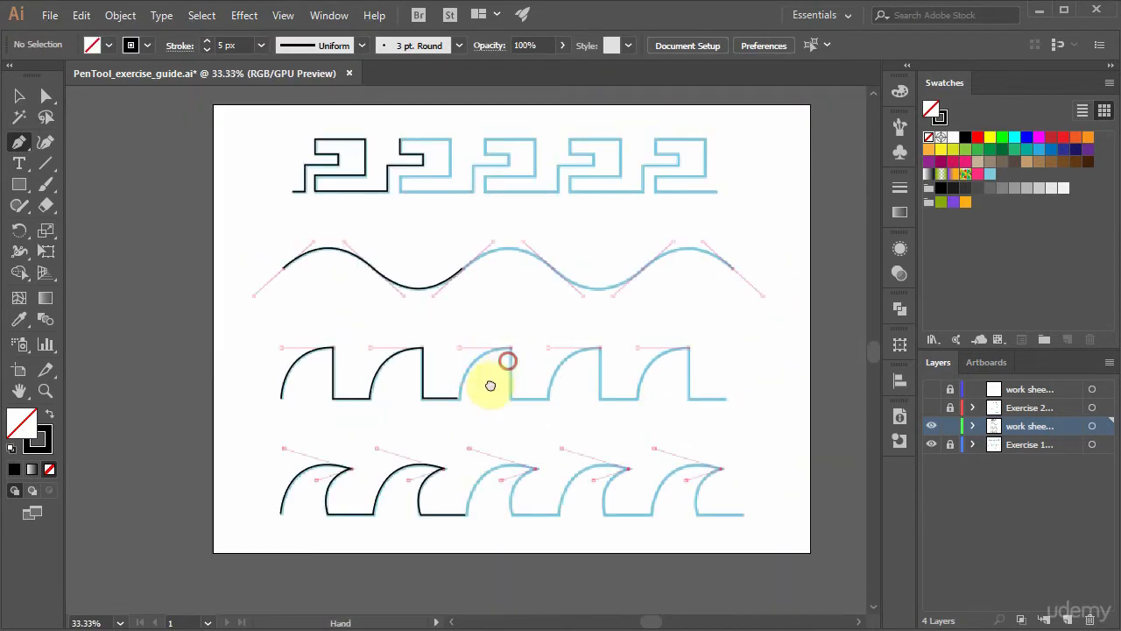
{"action": "left_click_drag", "start_coordinate": [500, 368], "coordinate": [493, 408]}
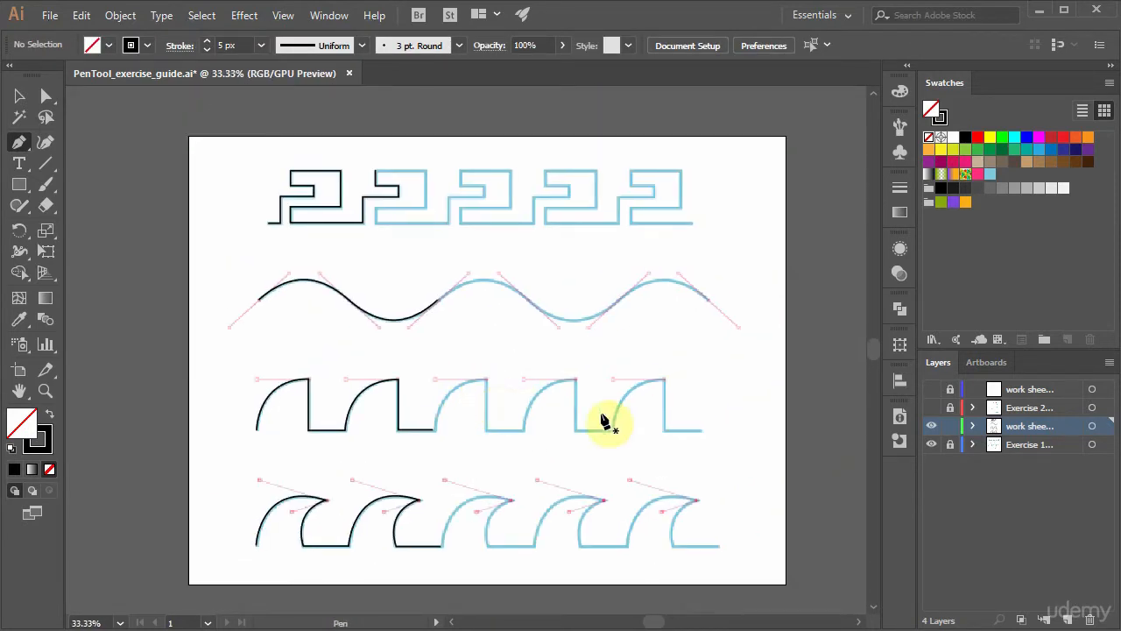
{"action": "left_click", "coordinate": [932, 444]}
{"action": "left_click", "coordinate": [932, 425]}
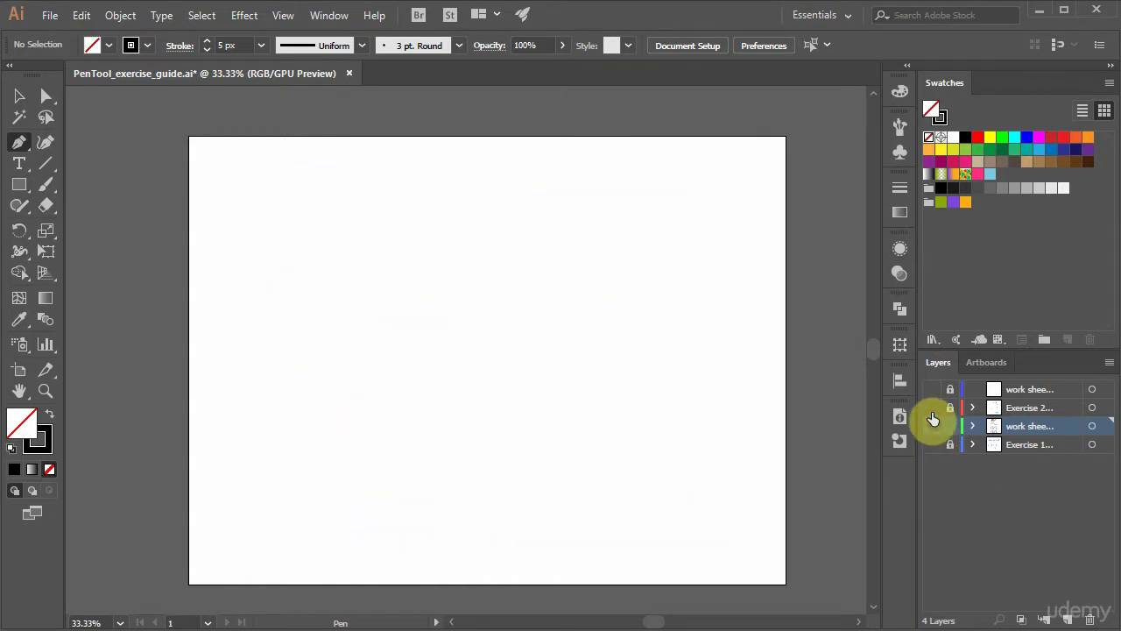
- Show the Exercise 2 guide layer and the work sheet layer above it, and make that work sheet unlocked and active
{"action": "left_click", "coordinate": [931, 408]}
{"action": "left_click", "coordinate": [933, 391]}
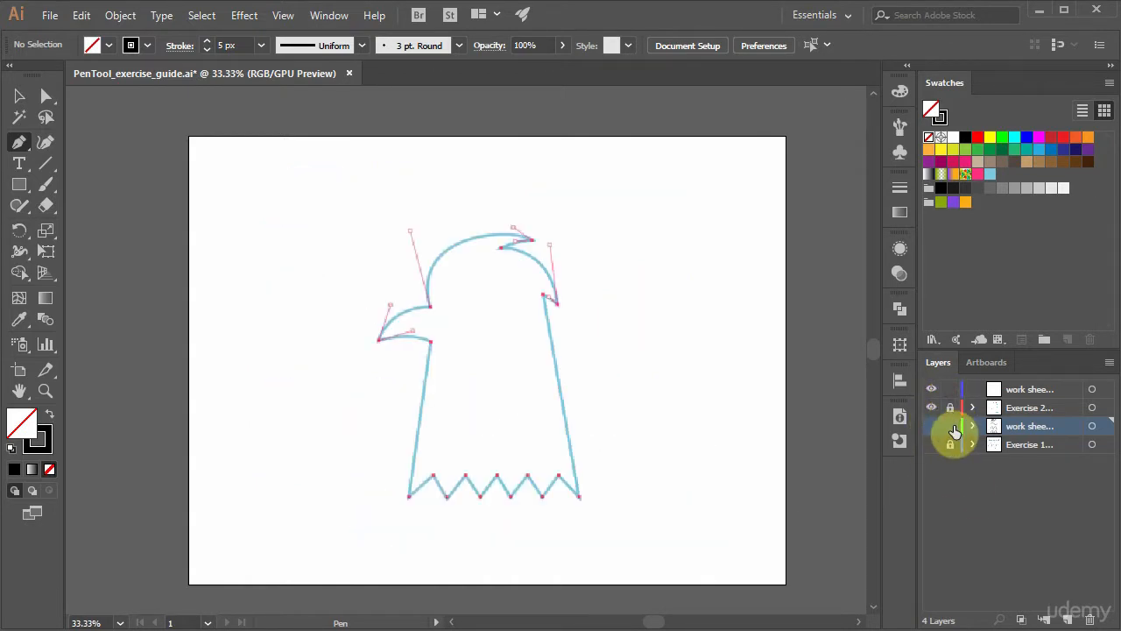
{"action": "left_click", "coordinate": [1041, 395]}
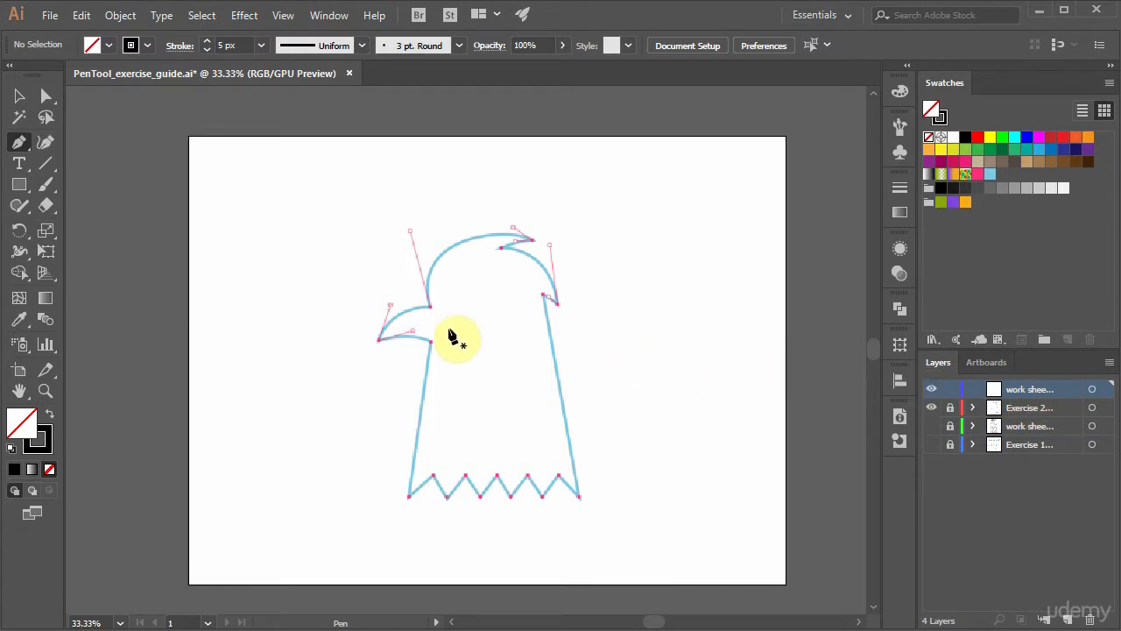
- Trace the bird's beak with the Pen tool: upper curve to the tip, outgoing handle redirected along the lower guide, and lower curve to the throat
{"action": "key", "text": "z"}
{"action": "left_click_drag", "start_coordinate": [356, 195], "coordinate": [608, 521]}
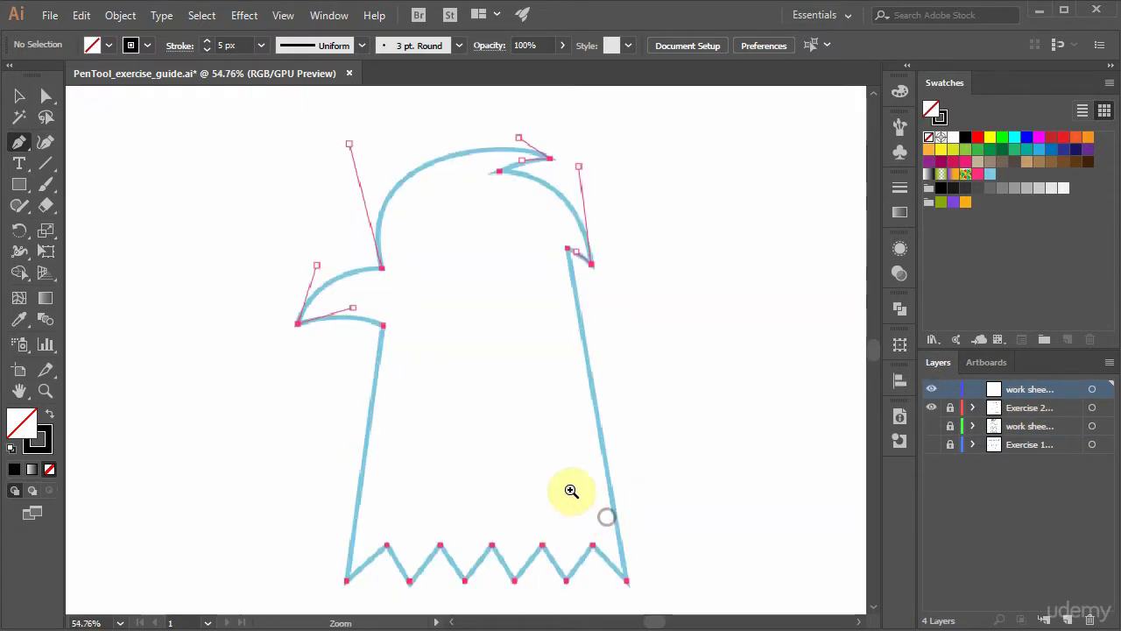
{"action": "left_click", "coordinate": [381, 267]}
{"action": "left_click_drag", "start_coordinate": [298, 326], "coordinate": [280, 389]}
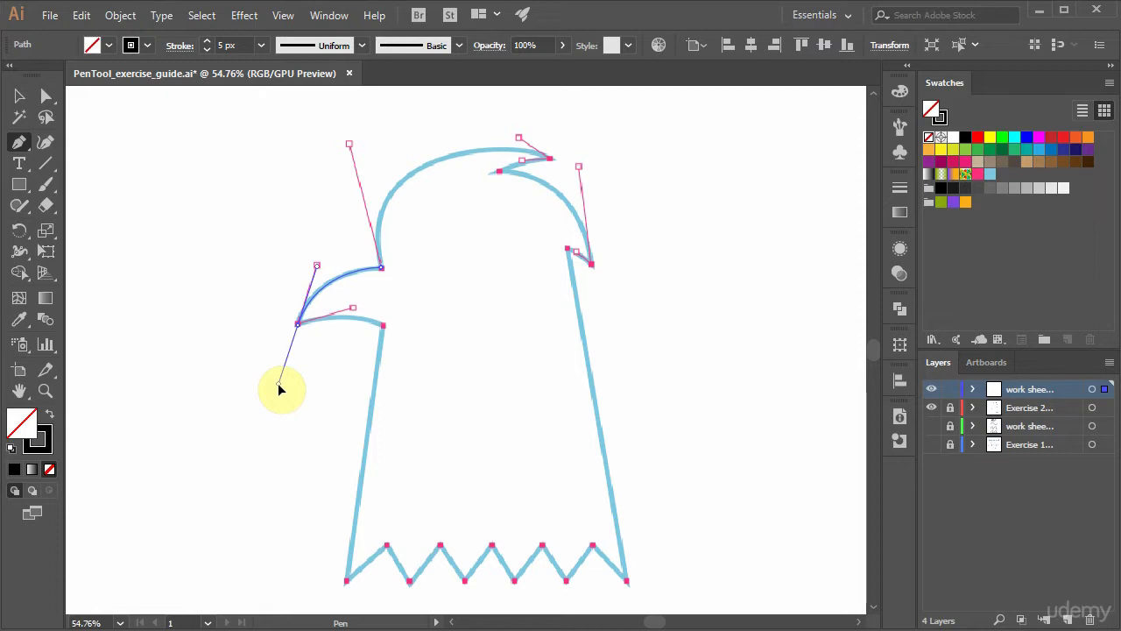
{"action": "left_click_drag", "start_coordinate": [278, 384], "coordinate": [353, 307]}
{"action": "left_click", "coordinate": [383, 327]}
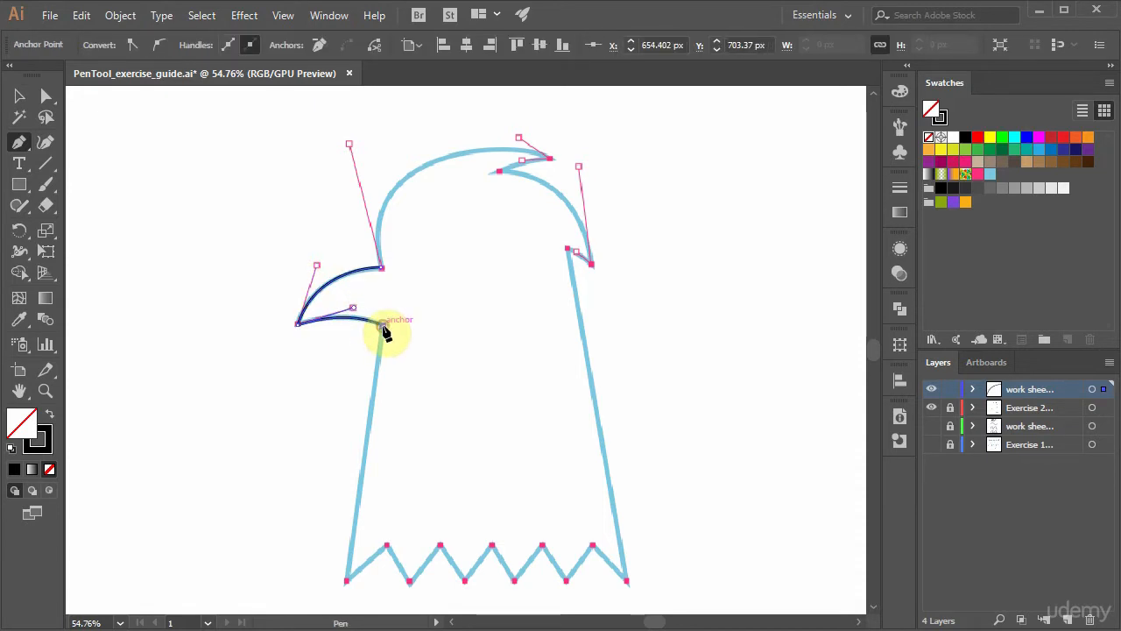
- Continue the path with a straight segment down the front of the neck and straight zigzag segments along the whole base
{"action": "left_click", "coordinate": [347, 580]}
{"action": "left_click", "coordinate": [386, 546]}
{"action": "left_click", "coordinate": [410, 580]}
{"action": "left_click", "coordinate": [440, 546]}
{"action": "left_click", "coordinate": [463, 580]}
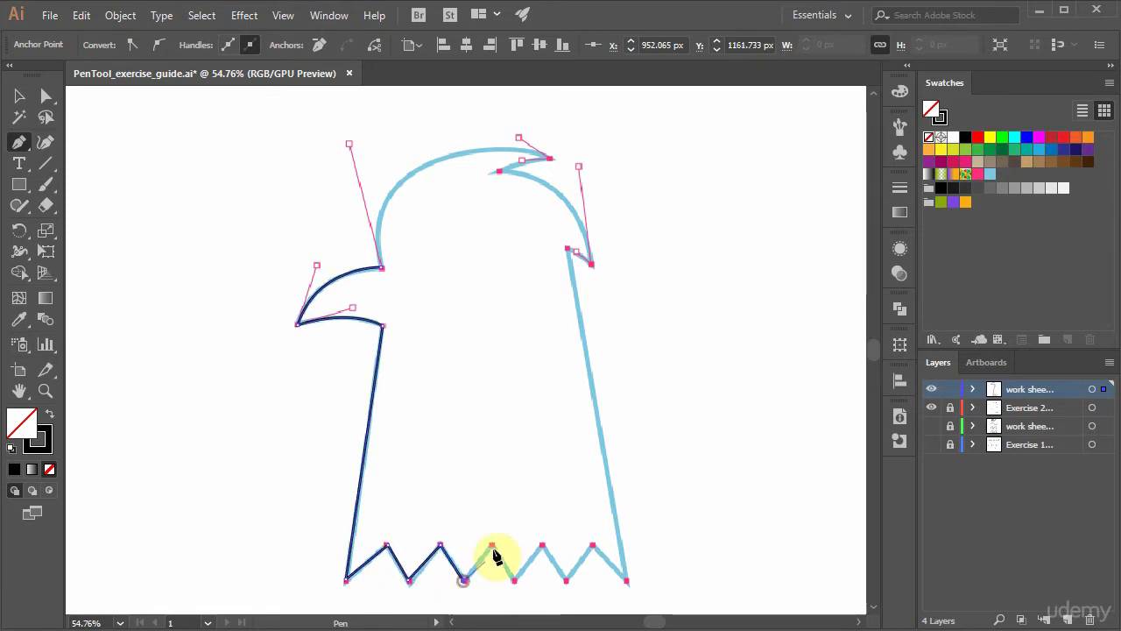
{"action": "left_click", "coordinate": [492, 546]}
{"action": "left_click", "coordinate": [514, 581]}
{"action": "left_click", "coordinate": [543, 546]}
{"action": "left_click", "coordinate": [566, 580]}
{"action": "left_click", "coordinate": [592, 546]}
{"action": "left_click", "coordinate": [626, 580]}
- Trace the back of the neck, the head feathers and the crown curve, close the path at the top of the beak, and deselect it
{"action": "left_click_drag", "start_coordinate": [569, 250], "coordinate": [601, 277]}
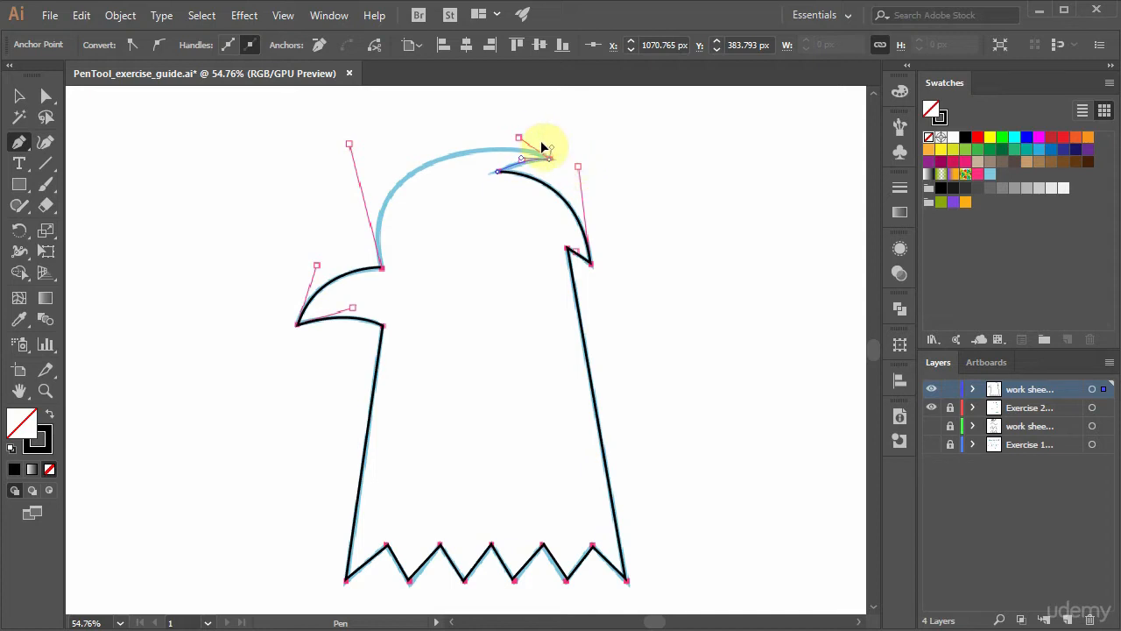
{"action": "left_click", "coordinate": [382, 268]}
{"action": "left_click_drag", "start_coordinate": [406, 380], "coordinate": [413, 393]}
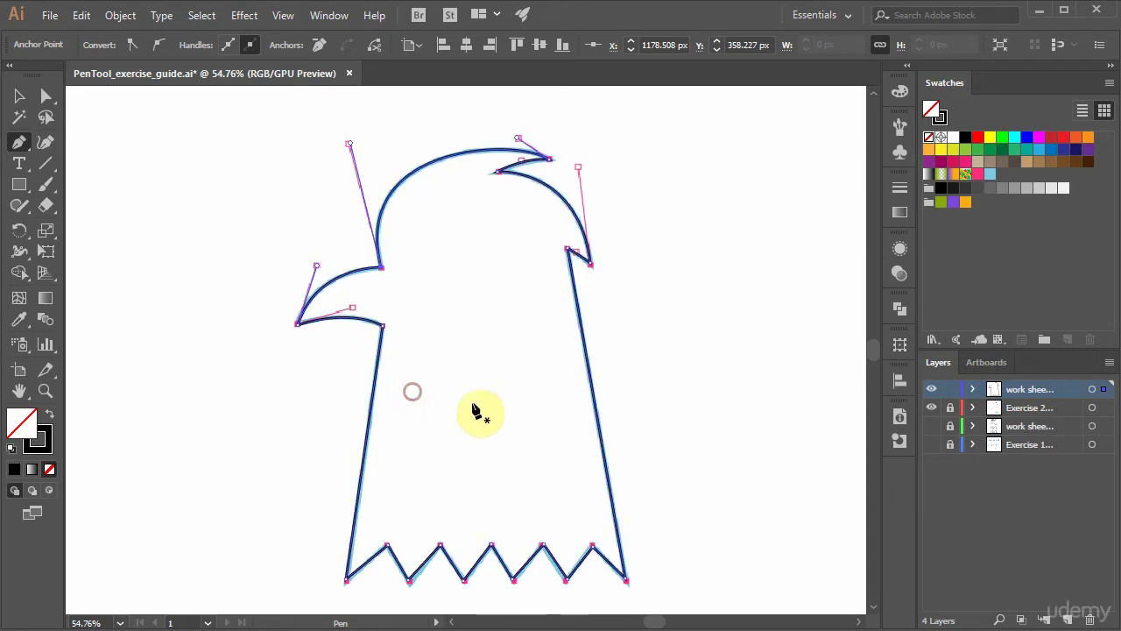
{"action": "left_click", "coordinate": [697, 422], "text": "ctrl"}
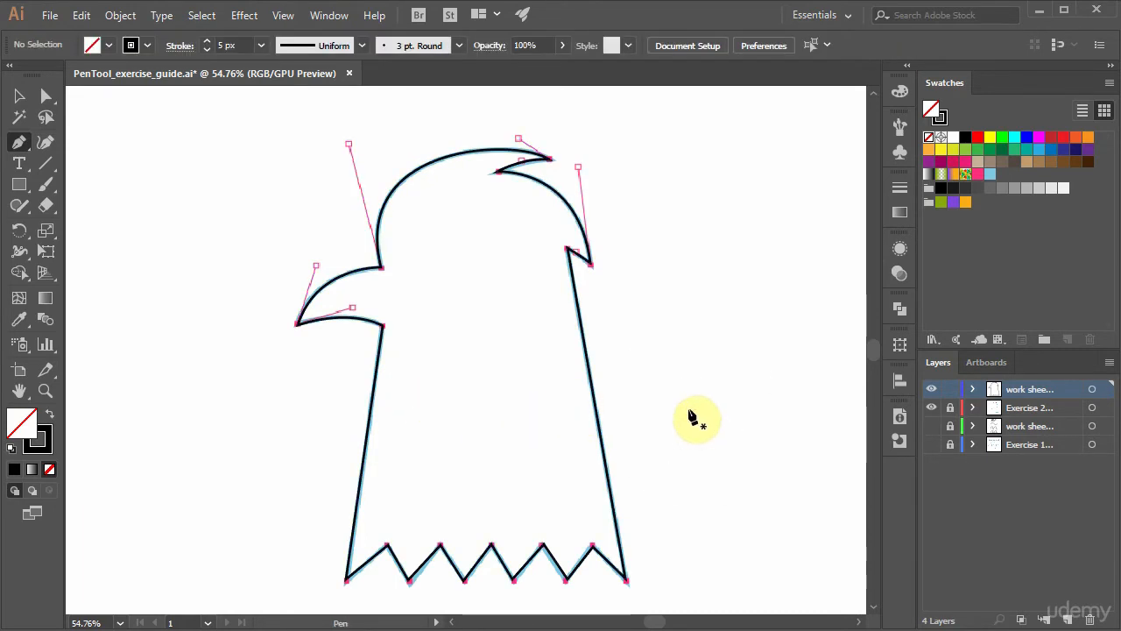